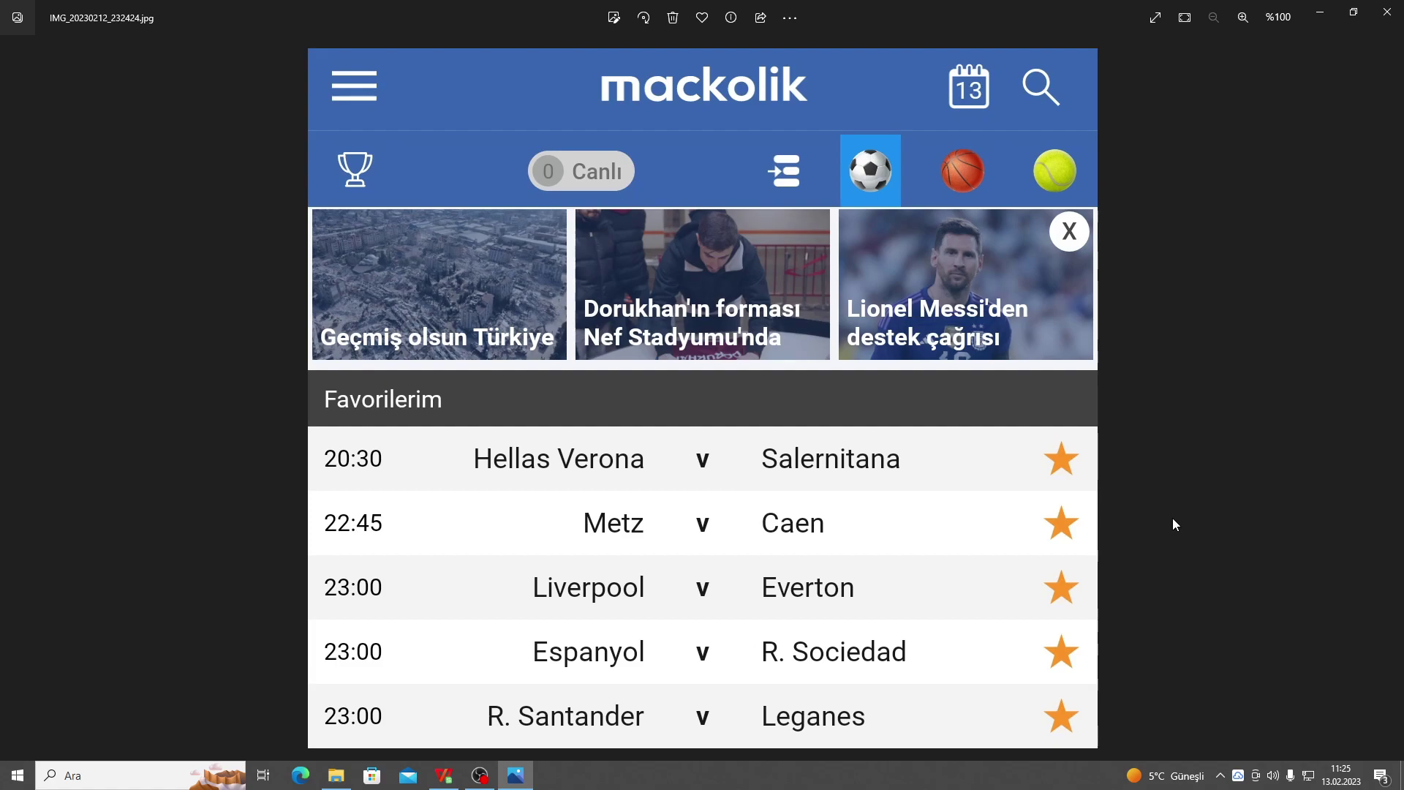
Switch to the bet365tuncay.xlsx workbook in WPS Office and review the Verona–Salernitana prediction on Sheet1.
left_click(455, 780)
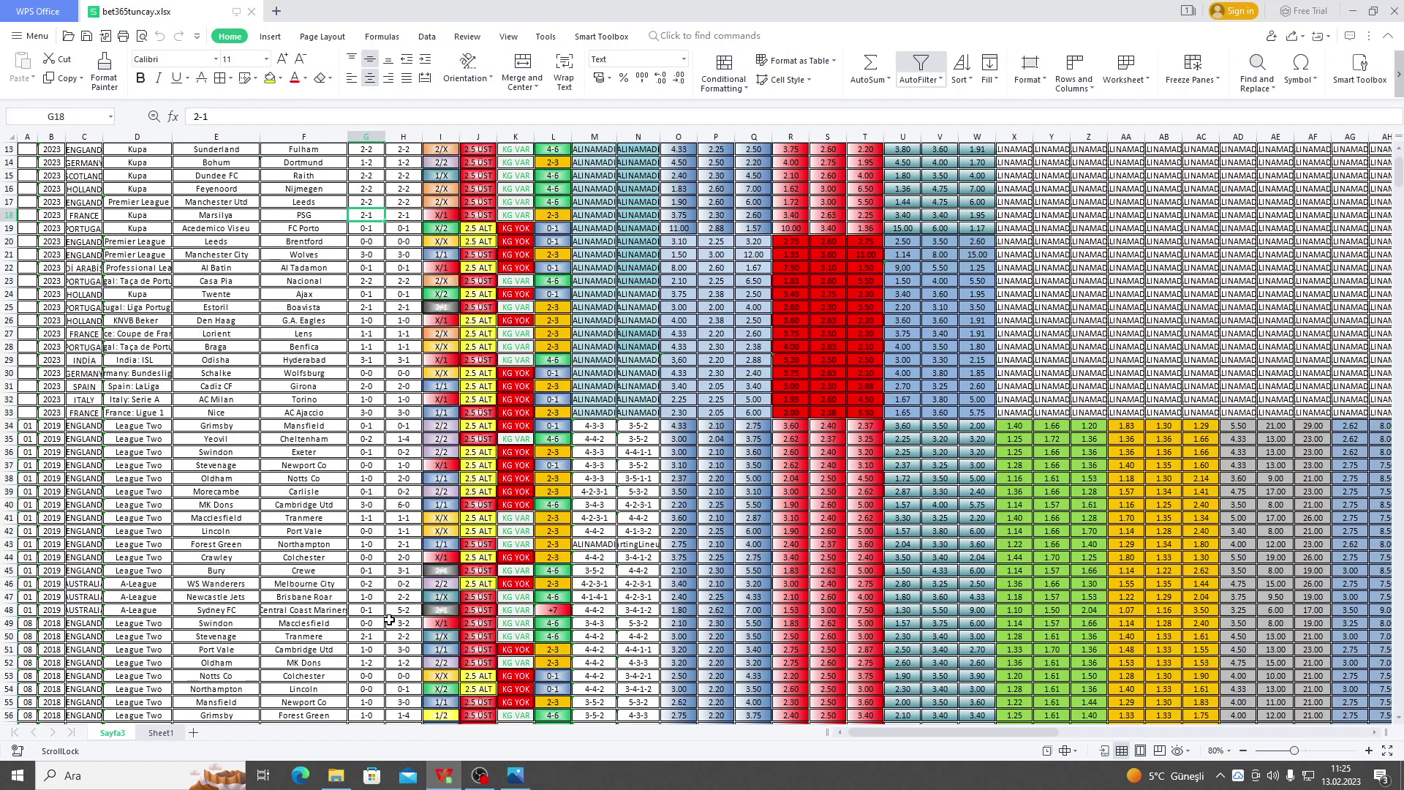
left_click(1353, 11)
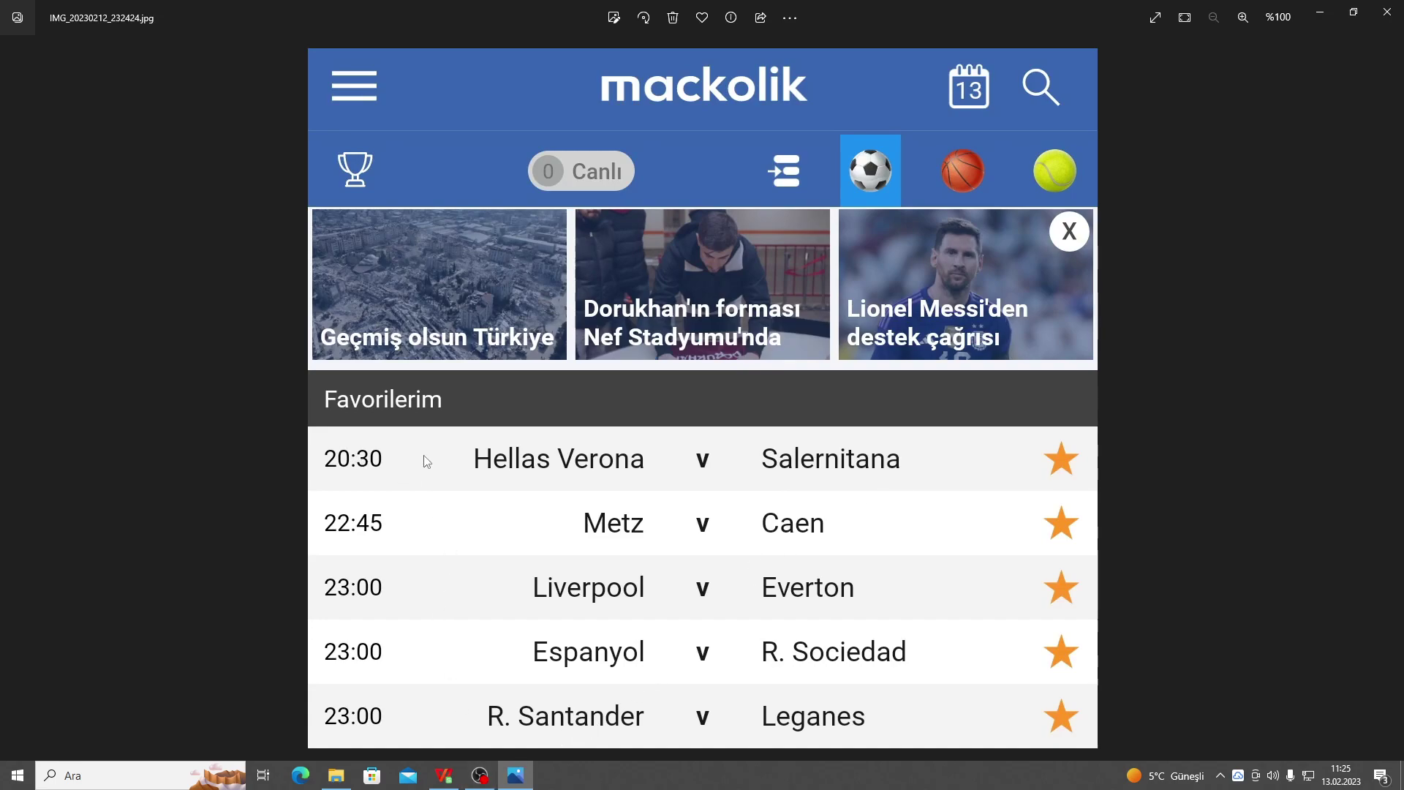
left_click(441, 781)
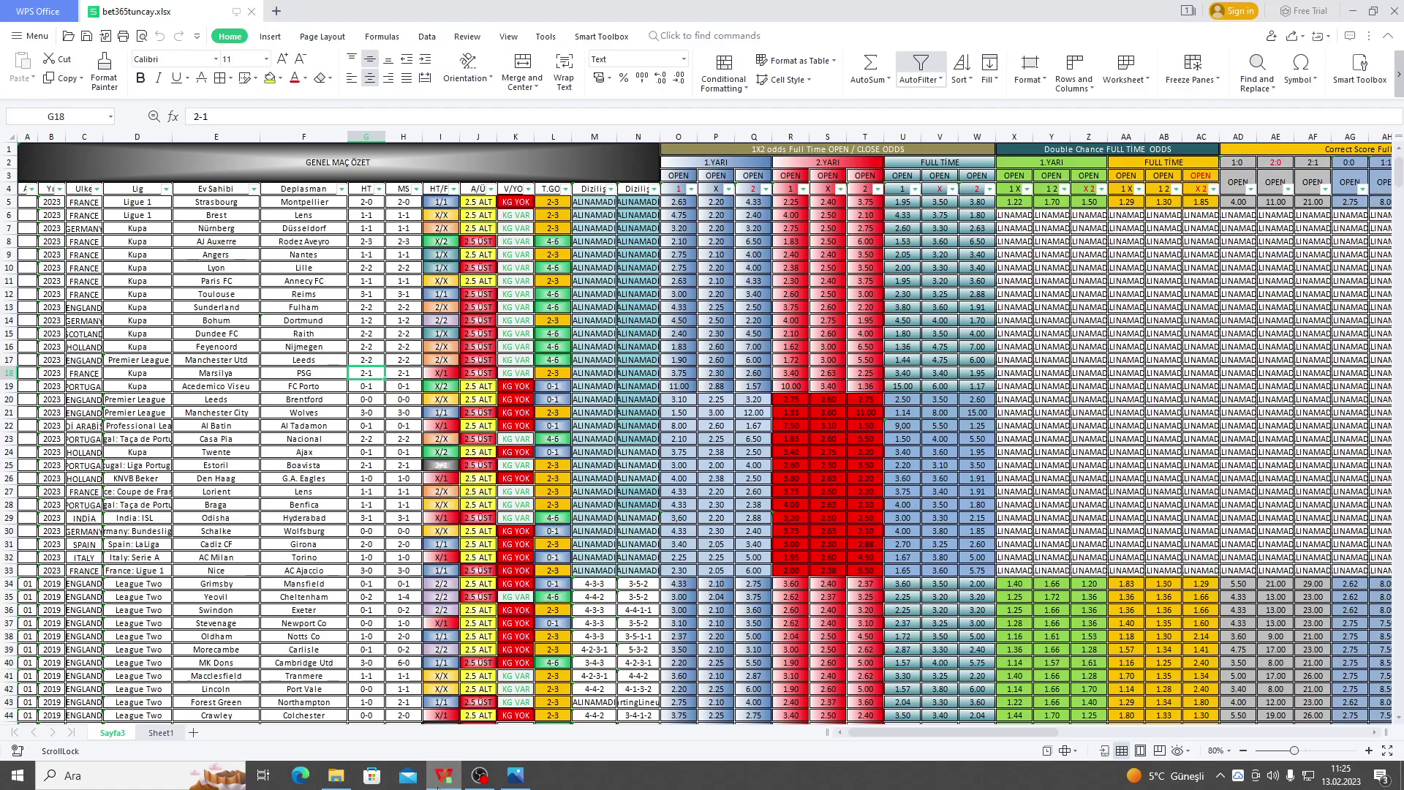
left_click(161, 732)
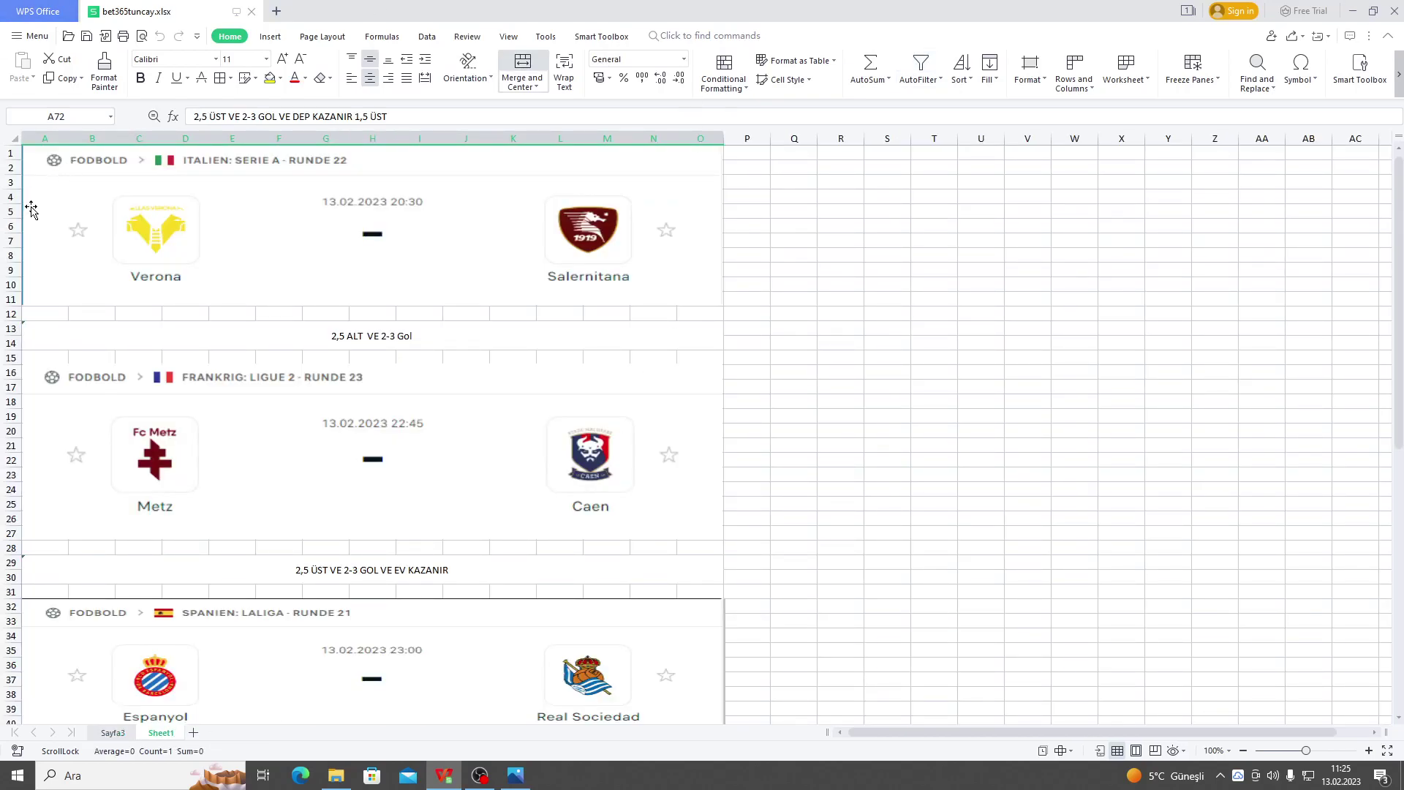
left_click(68, 194)
left_click(379, 336)
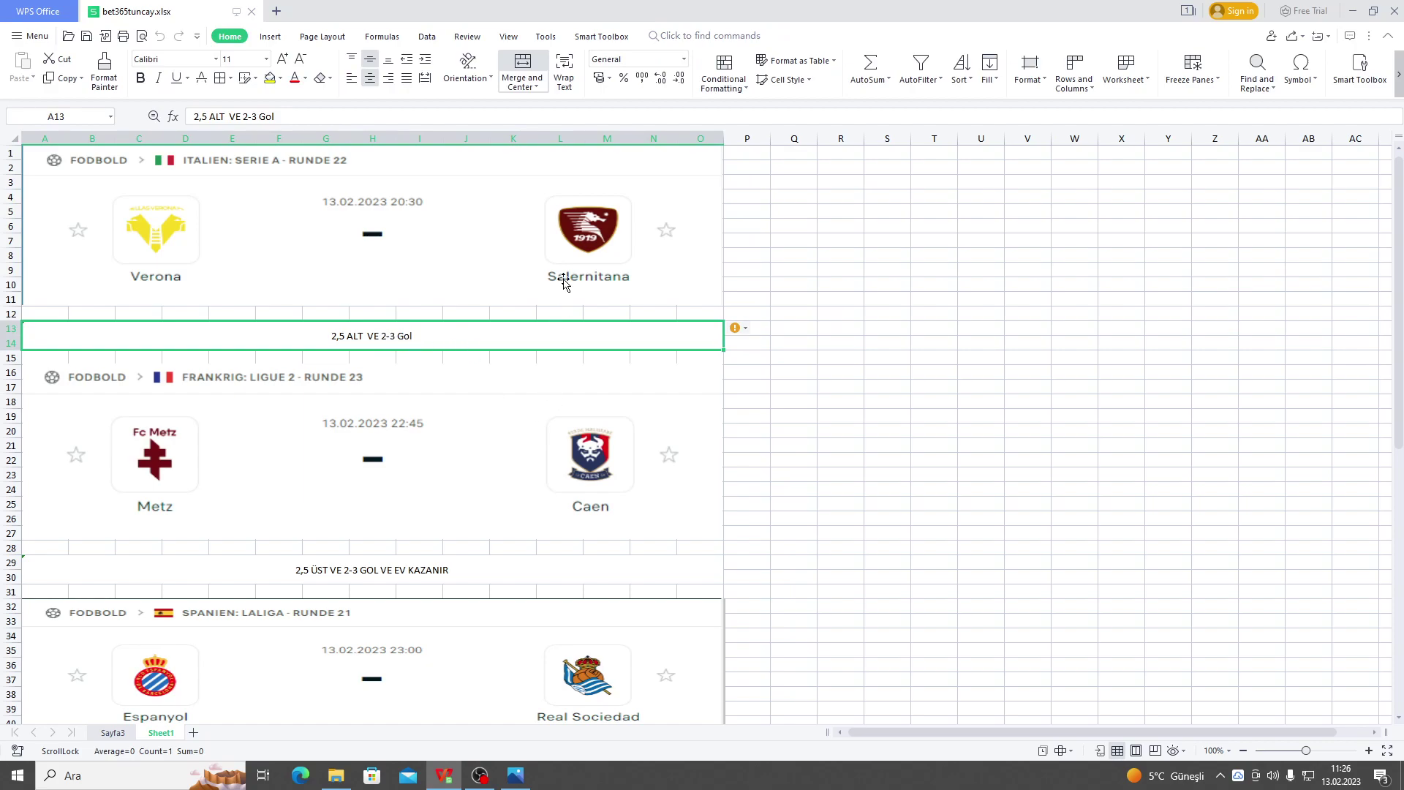
Check the Hellas Verona–Salernitana fixture in the mackolik match list image in Photos, and return to the workbook.
left_click(515, 780)
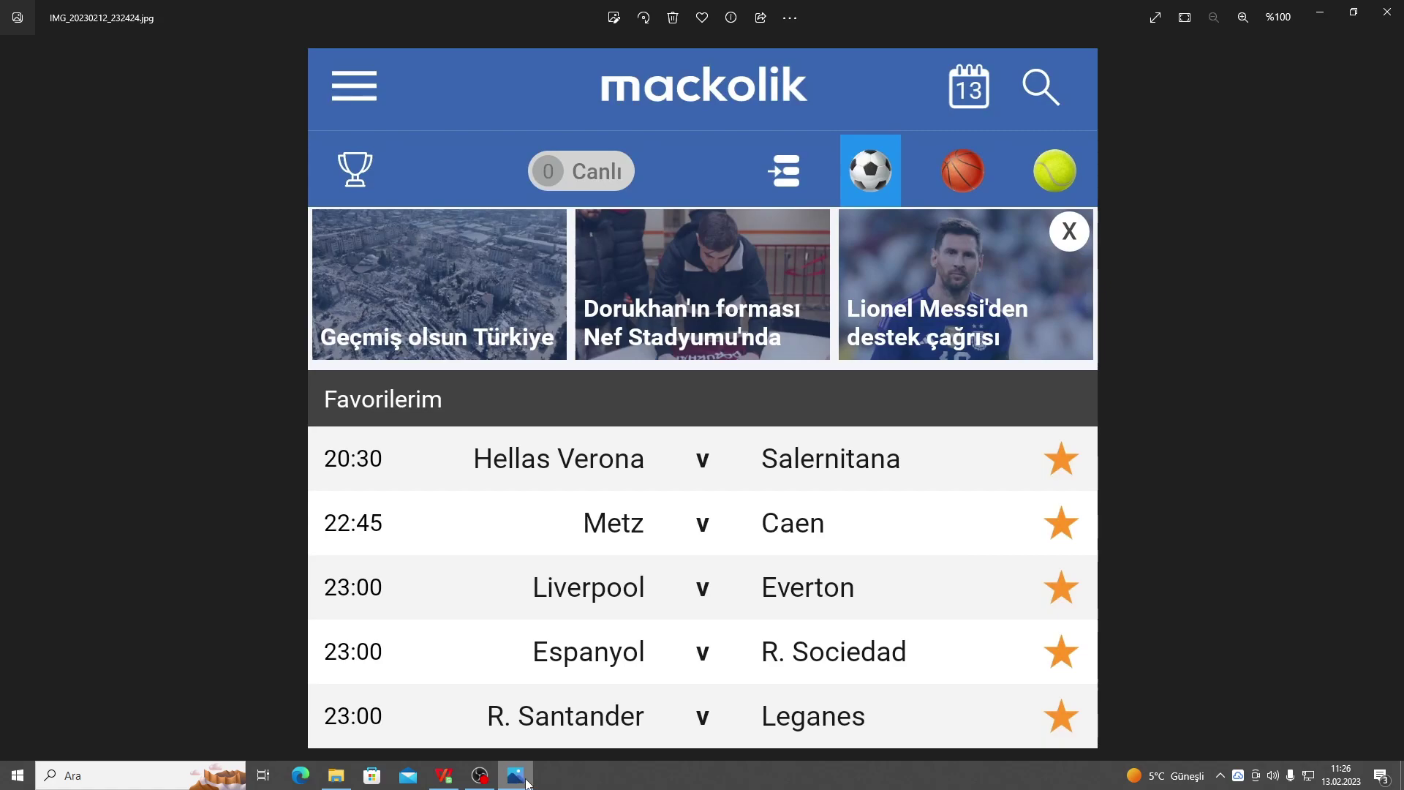
left_click(526, 781)
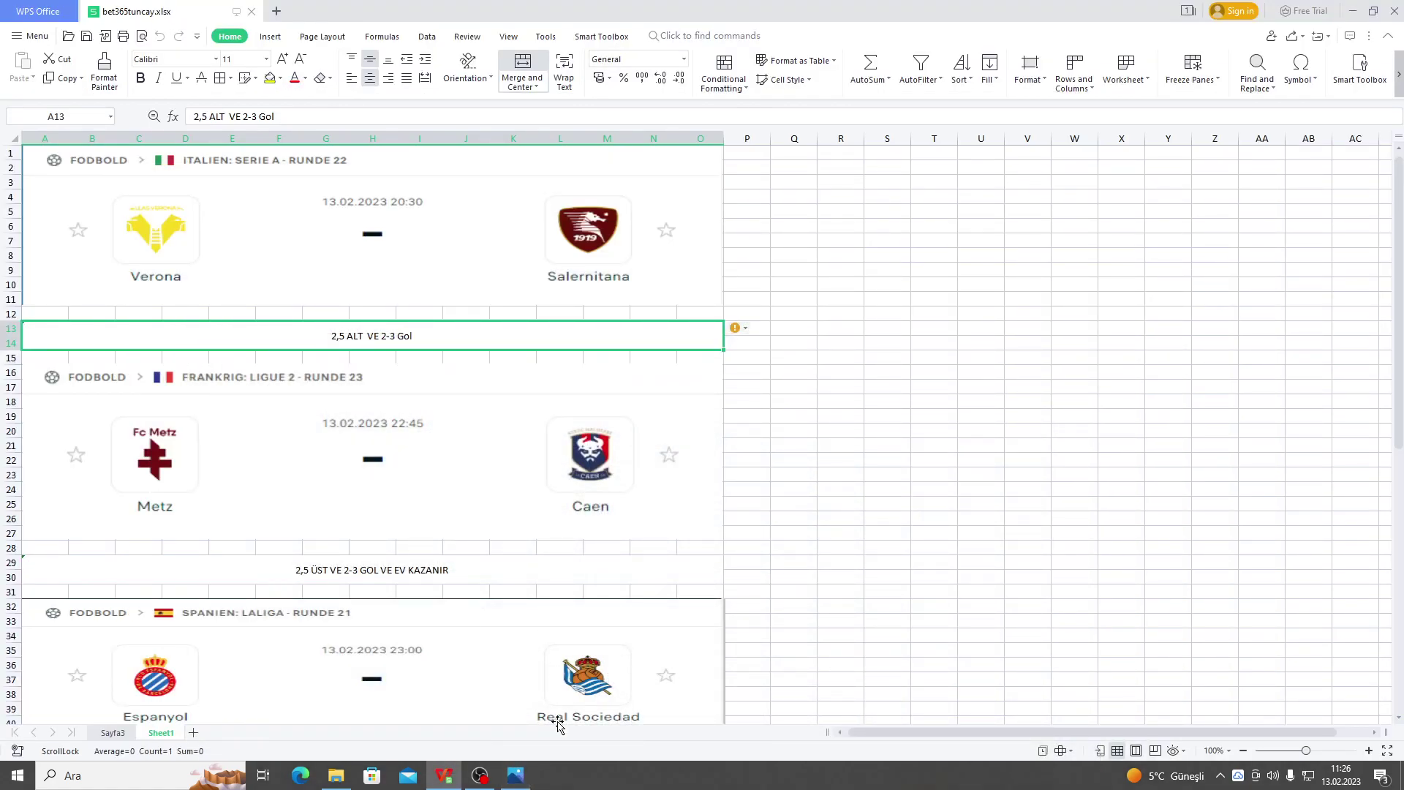
left_click(527, 779)
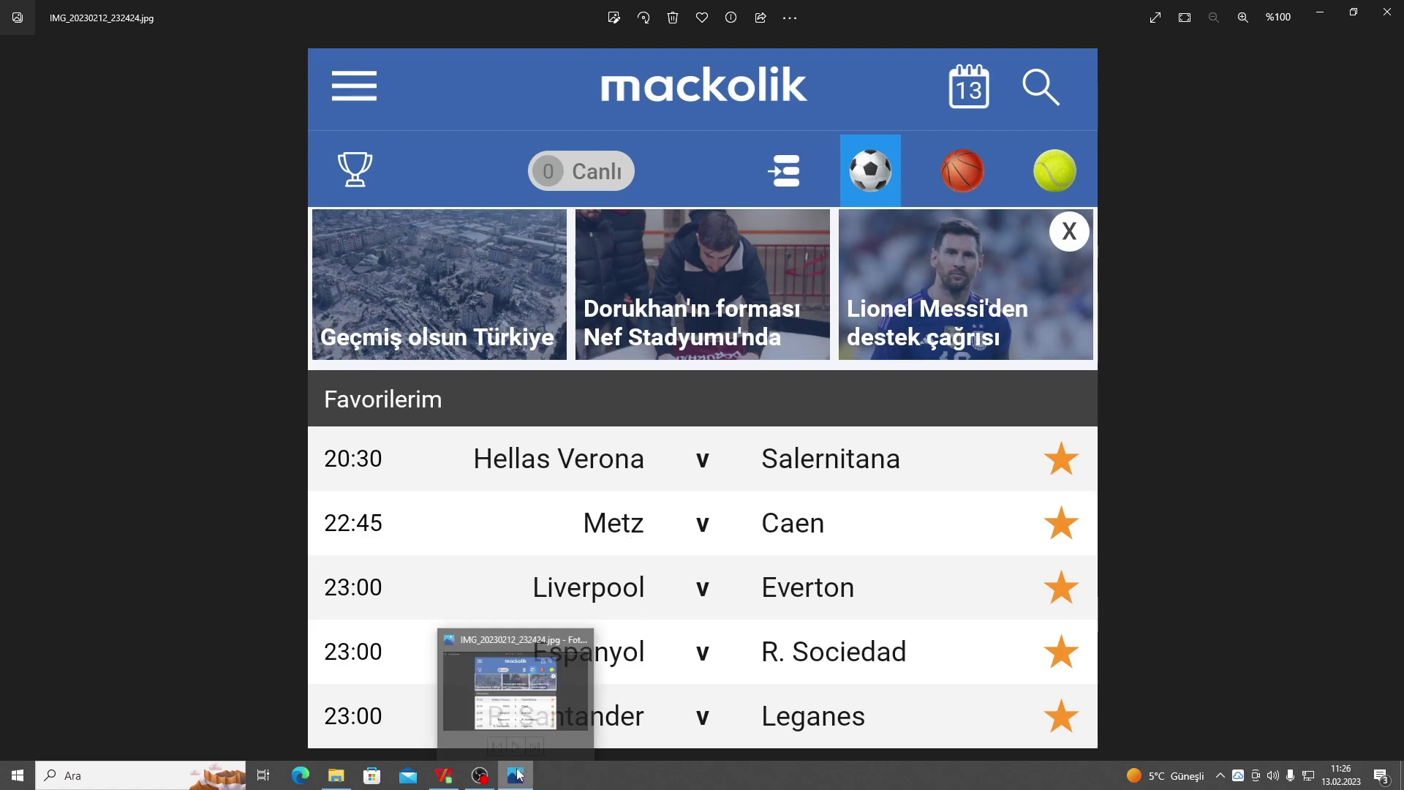
left_click(453, 781)
Review the Metz–Caen match and its prediction on Sheet1, checking the fixture against the mackolik image.
scroll(267, 548, "down", 2)
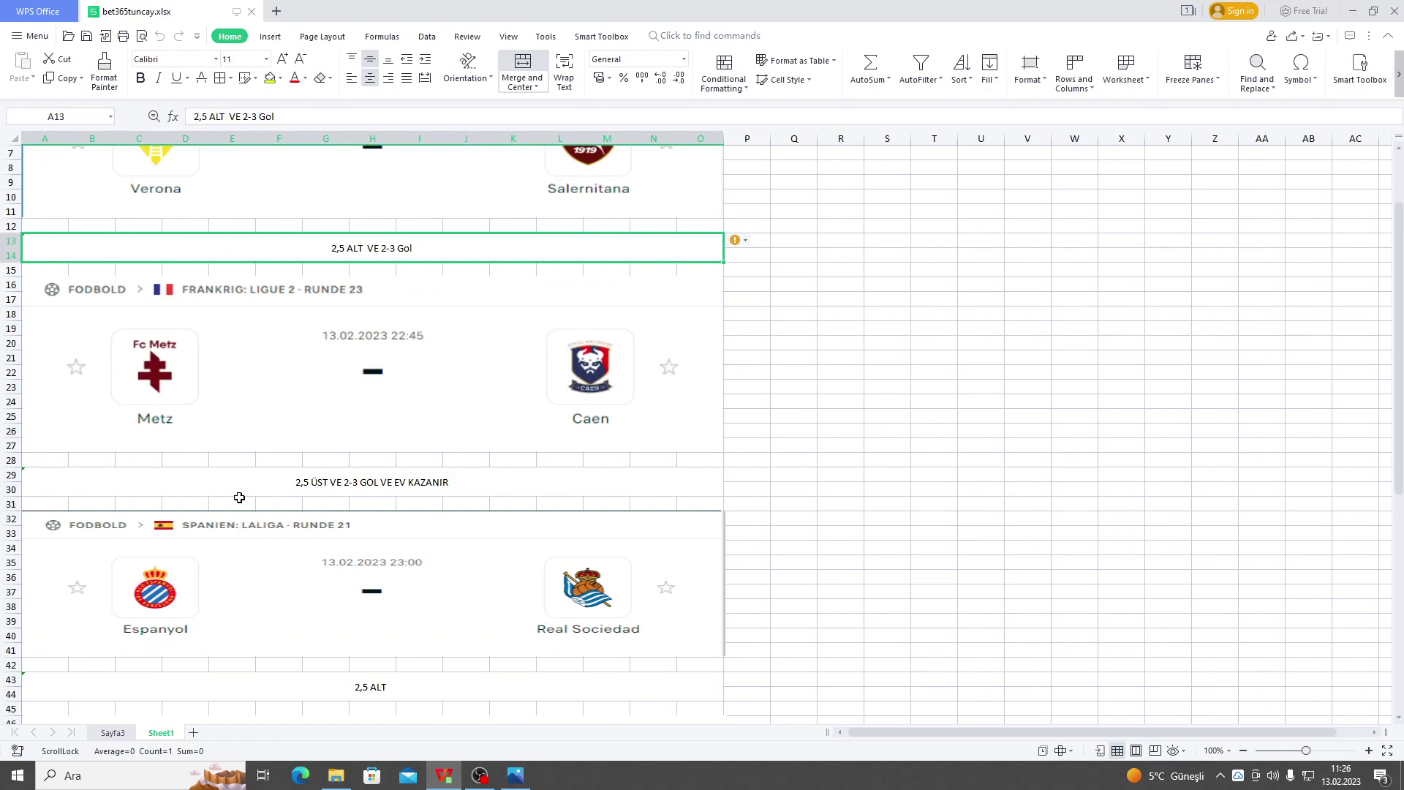
left_click(216, 377)
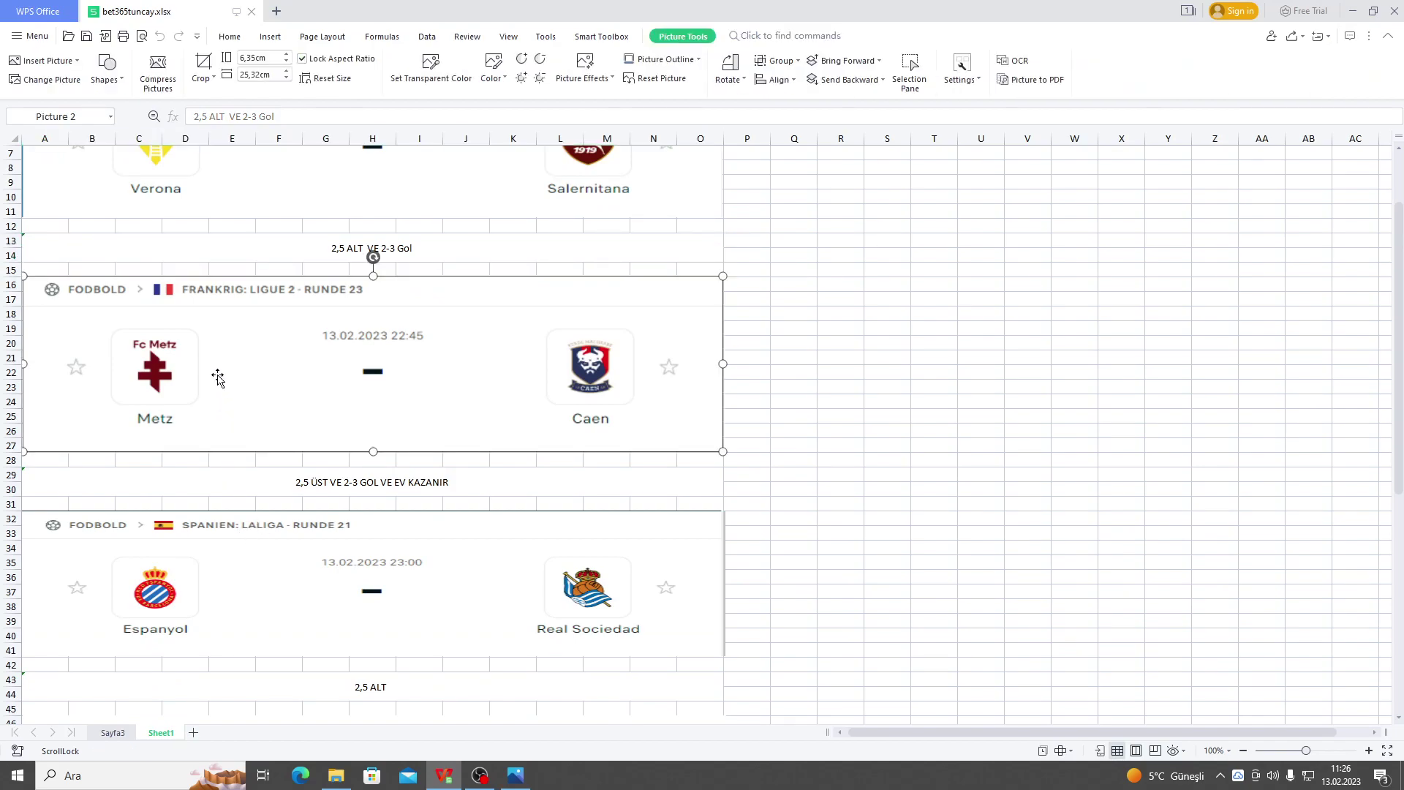
left_click(901, 363)
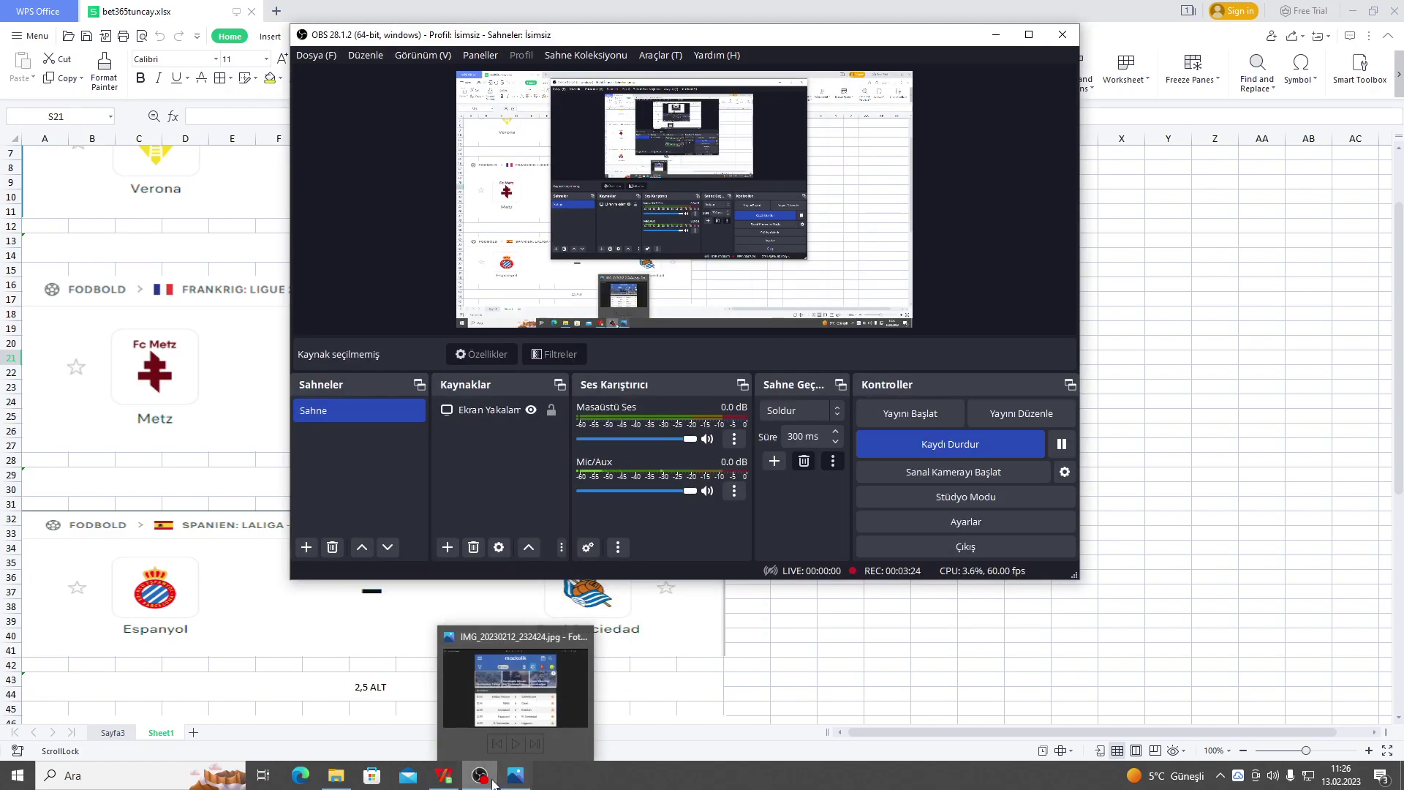
left_click(516, 776)
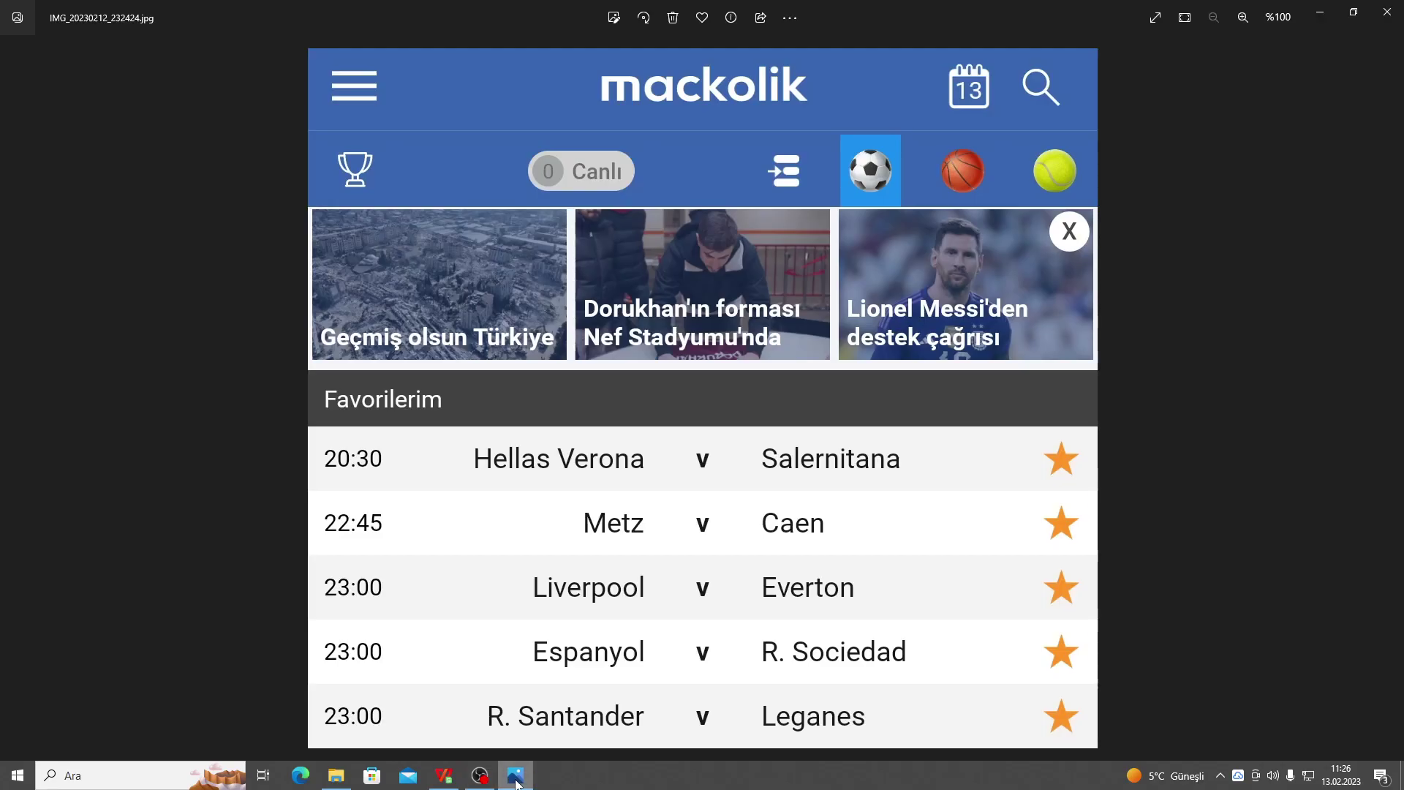
left_click(515, 777)
left_click(480, 775)
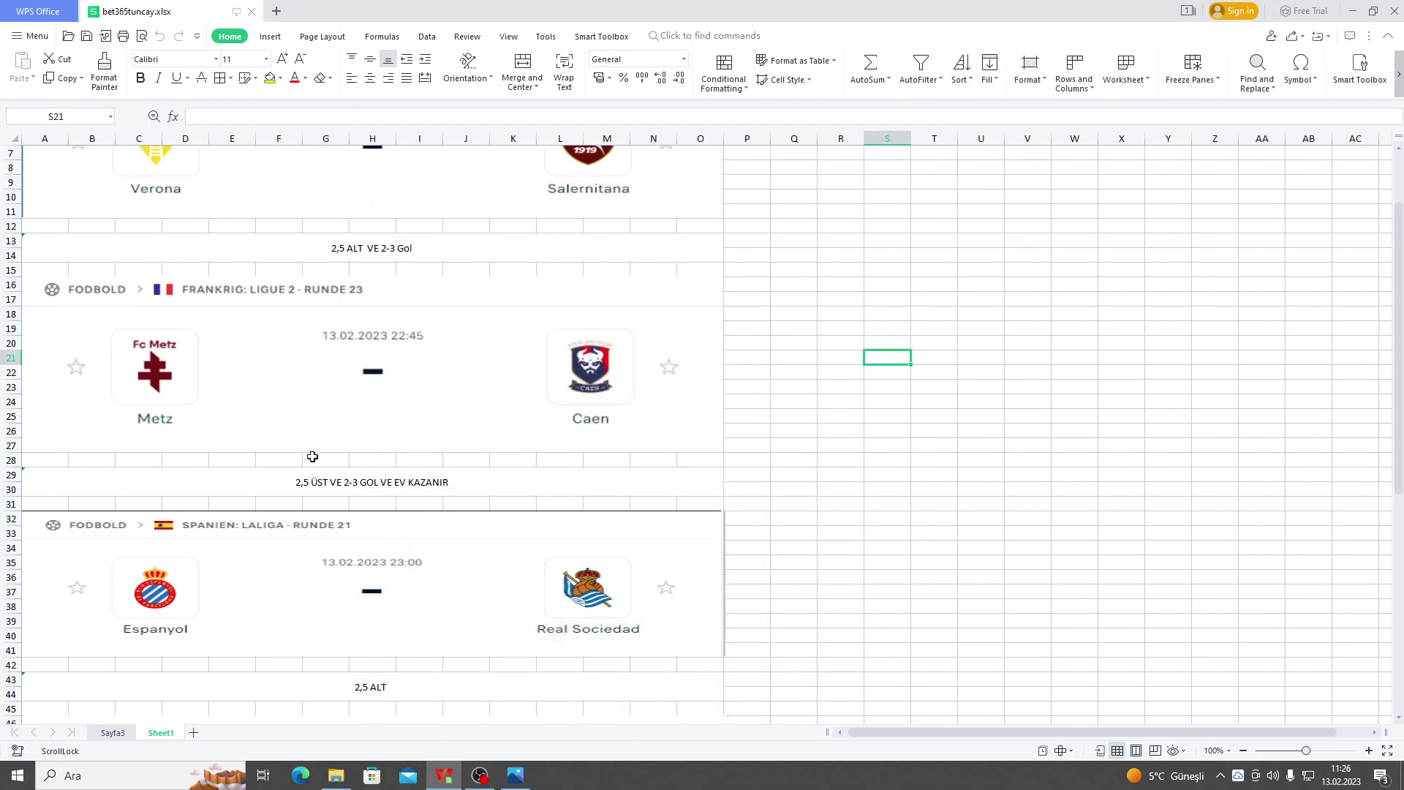
scroll(374, 439, "up", 2)
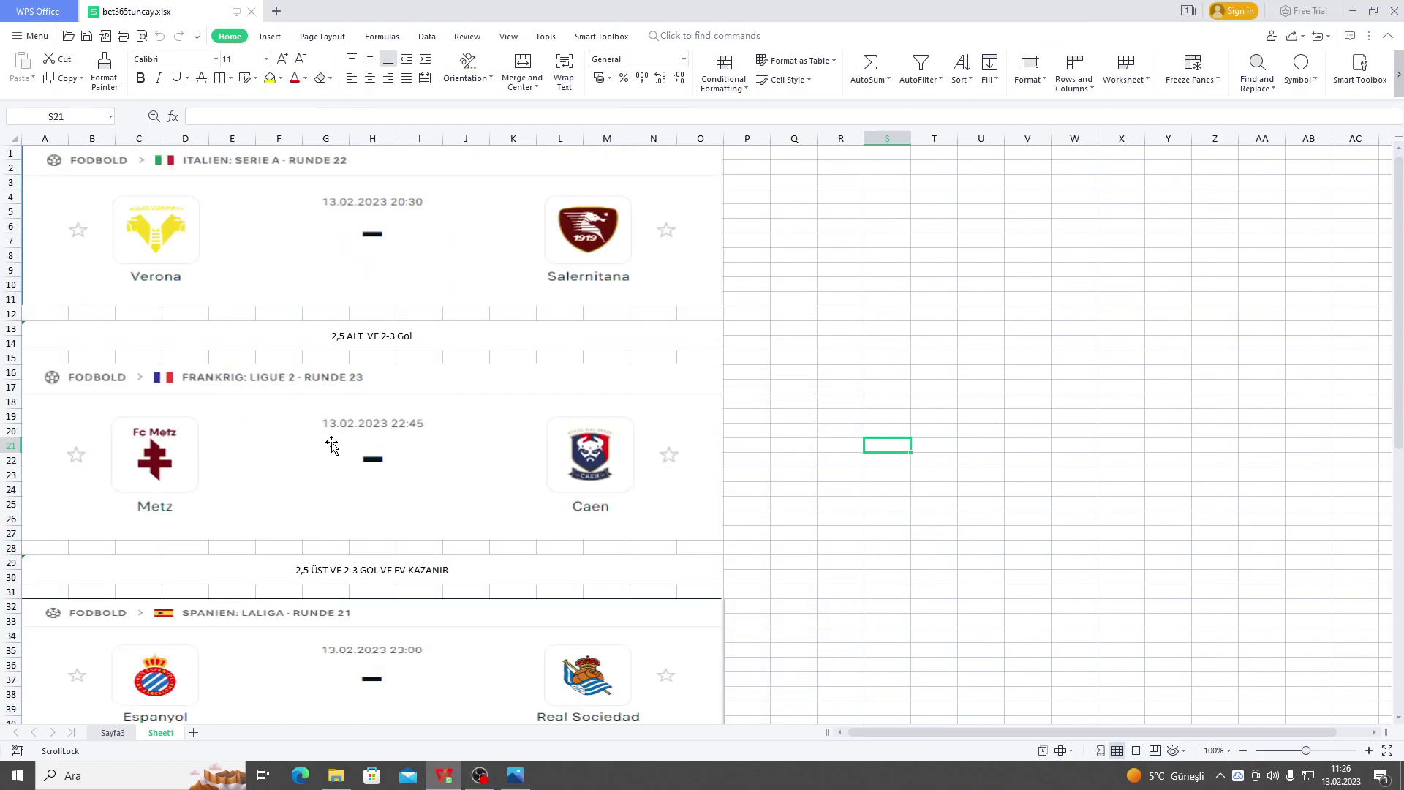
scroll(329, 442, "down", 2)
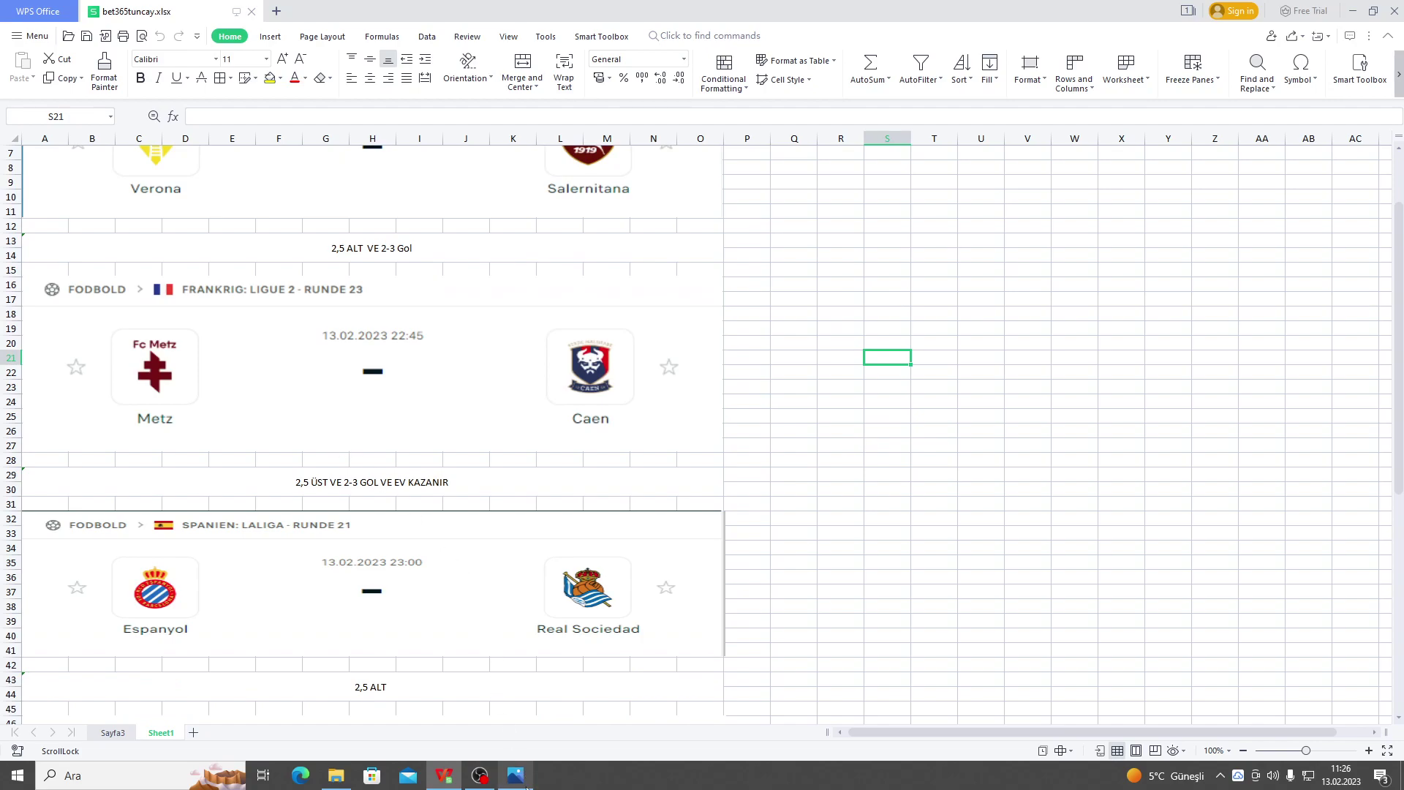
Check the Espanyol–Real Sociedad fixture in the mackolik image, and examine the match picture and prediction on Sheet1.
left_click(526, 785)
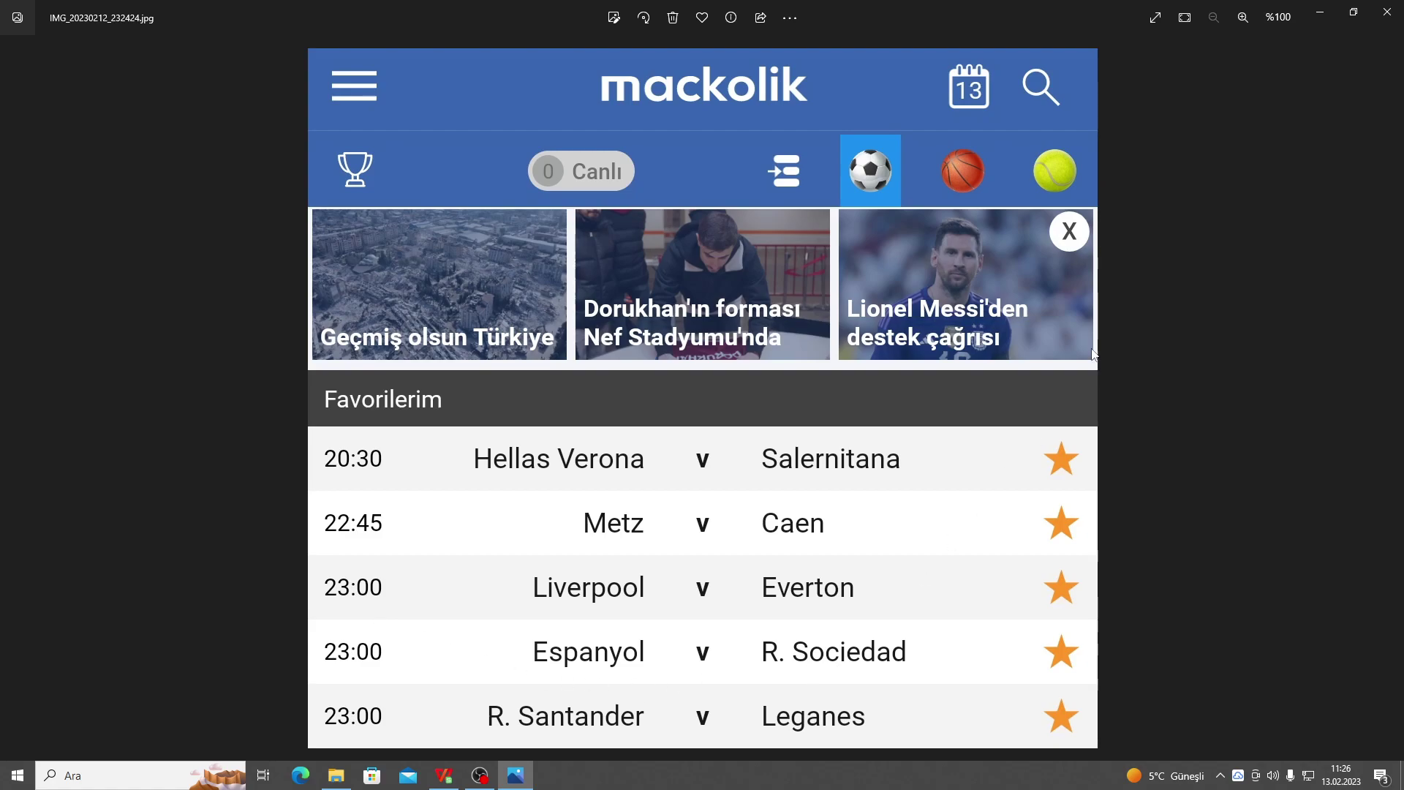
left_click(1320, 12)
scroll(290, 353, "down", 3)
left_click(388, 430)
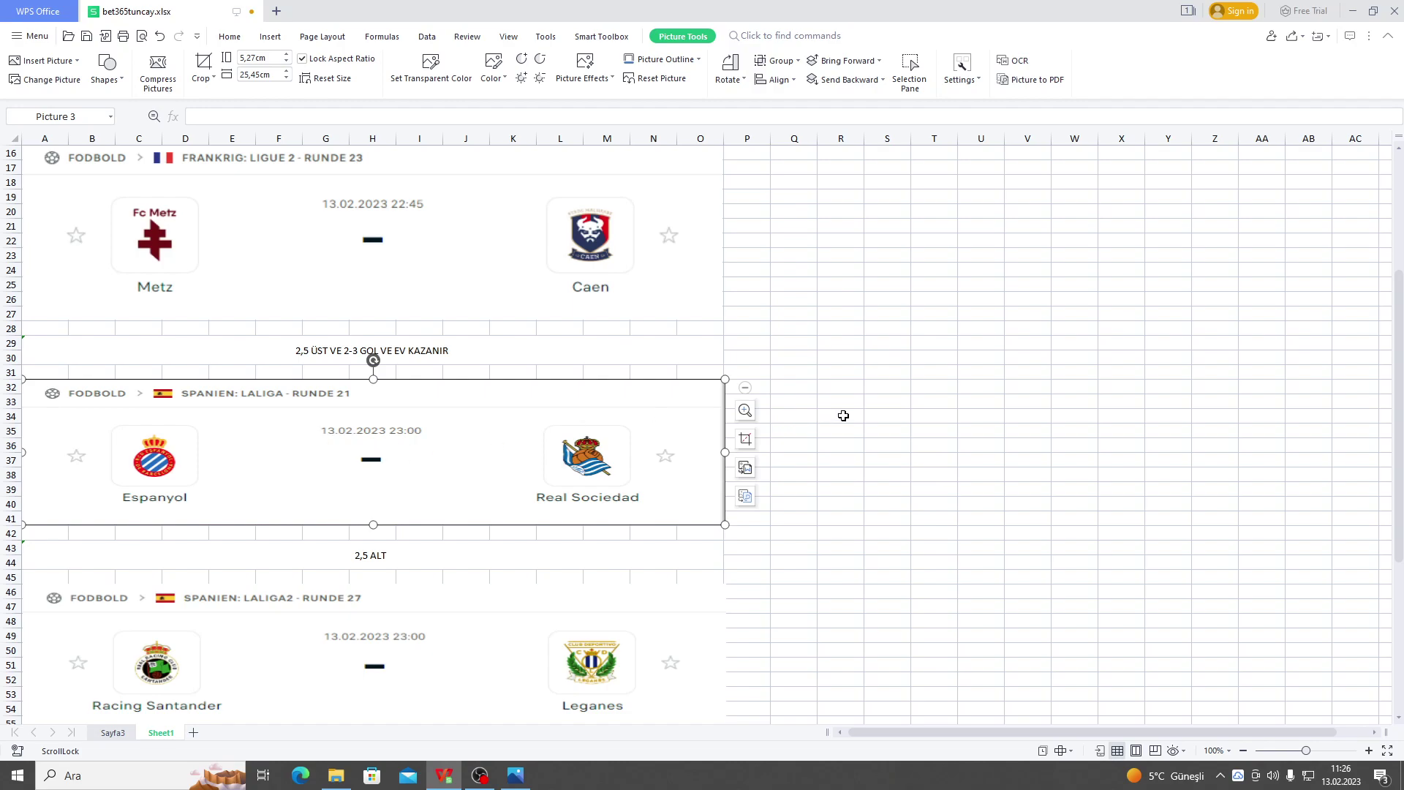
left_click(877, 414)
left_click(680, 451)
scroll(658, 476, "up", 2)
scroll(658, 476, "down", 2)
Look up the Racing Santander–Leganes fixture in the mackolik image, and examine its match picture and prediction in the workbook.
left_click(515, 777)
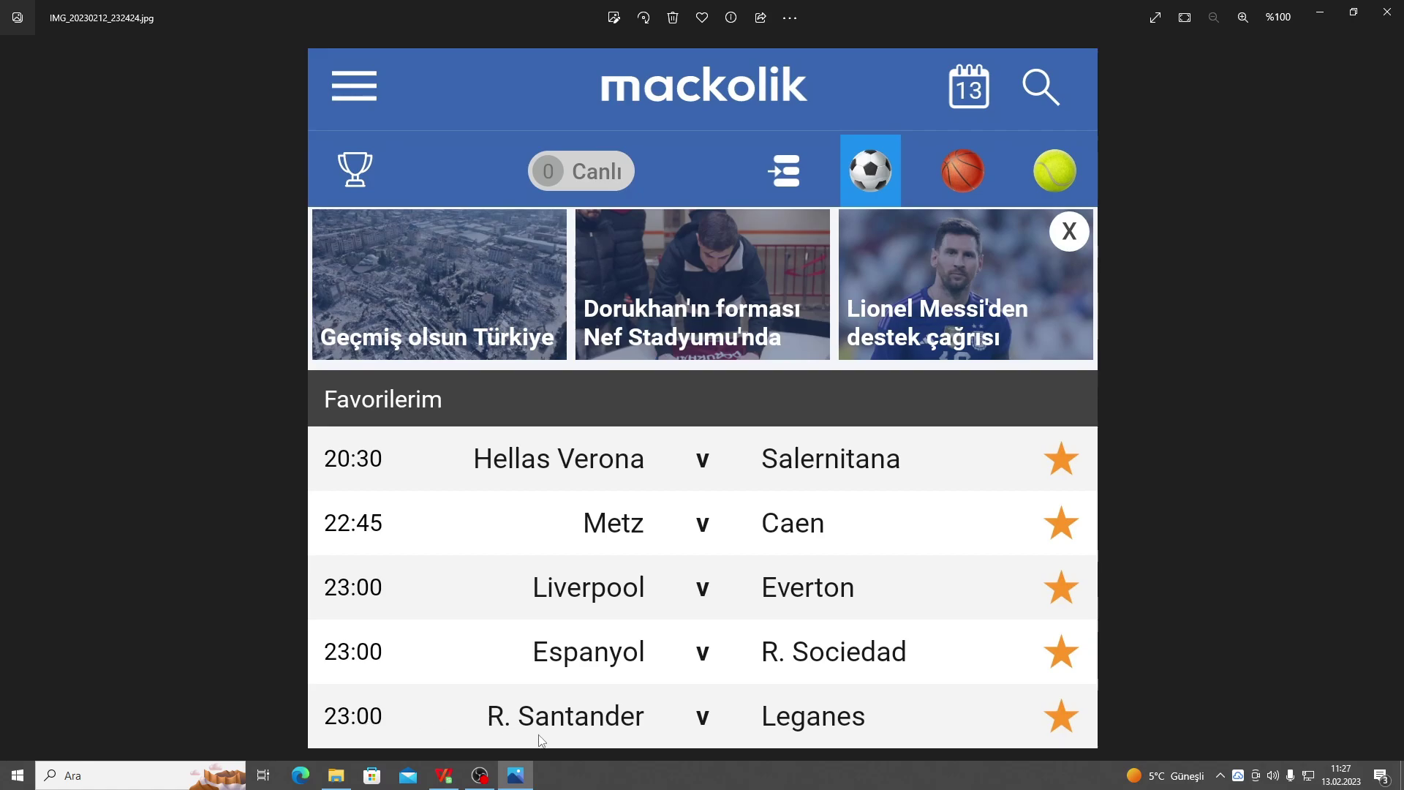
left_click(525, 777)
left_click(525, 777)
left_click(525, 781)
scroll(468, 622, "down", 5)
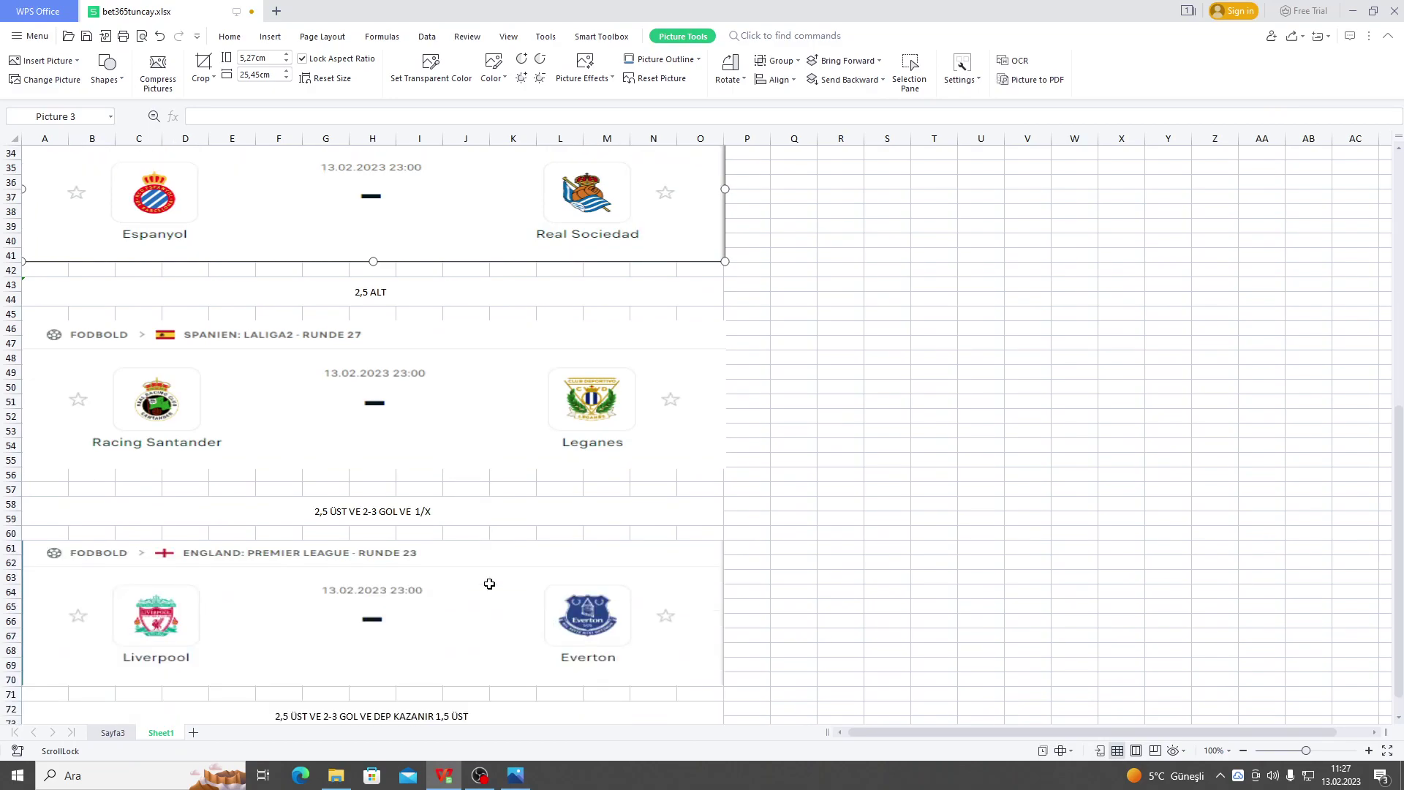
scroll(489, 583, "down", 1)
left_click(488, 464)
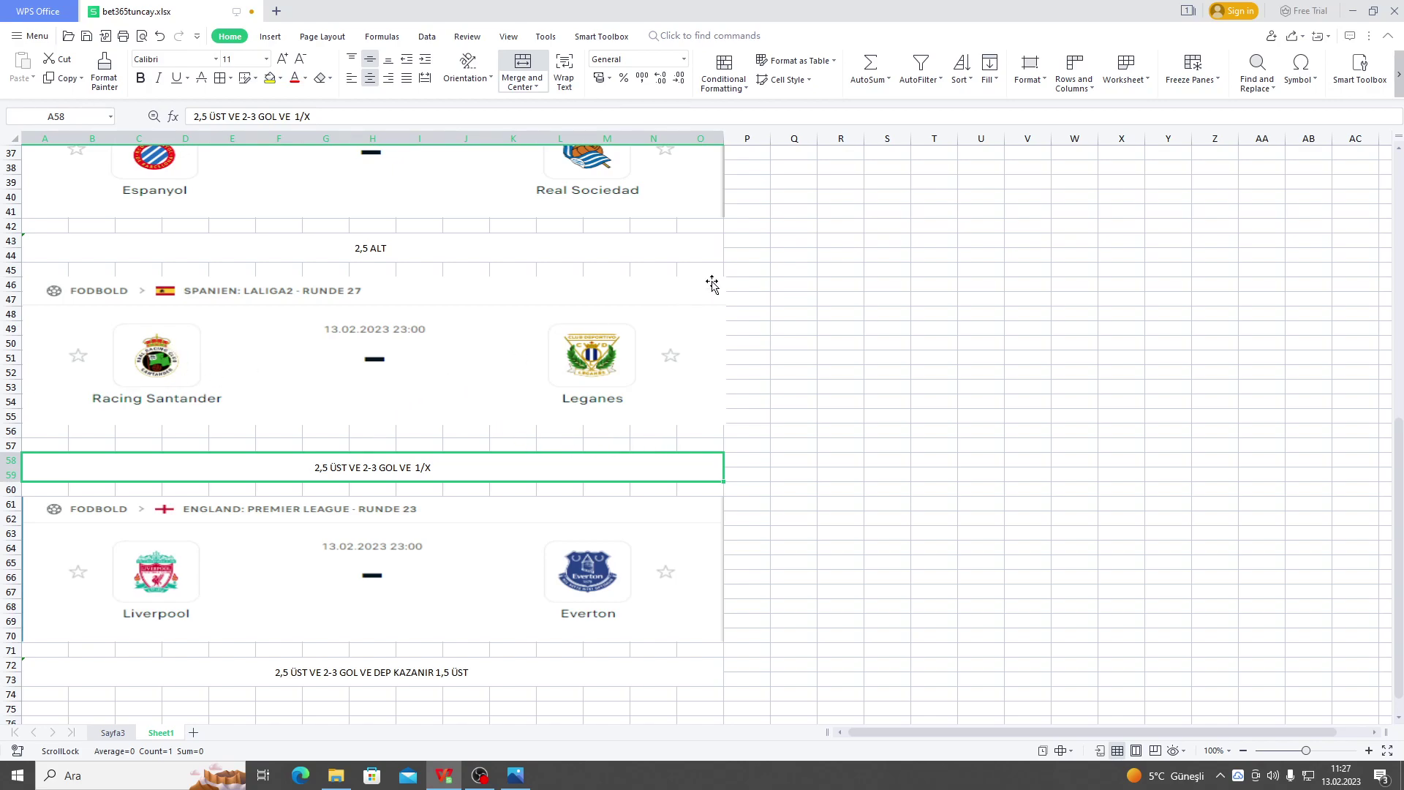
left_click(842, 321)
left_click(398, 407)
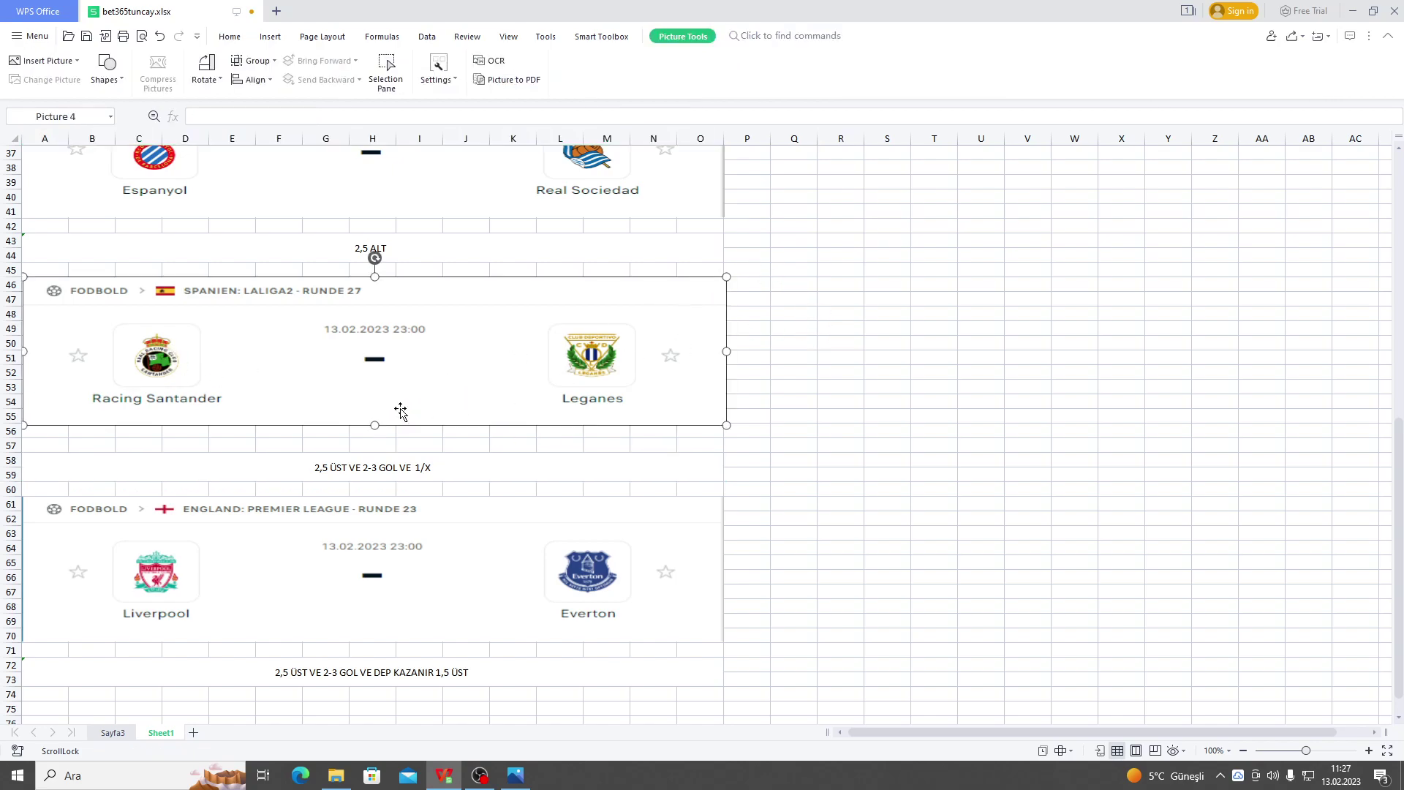
left_click(399, 466)
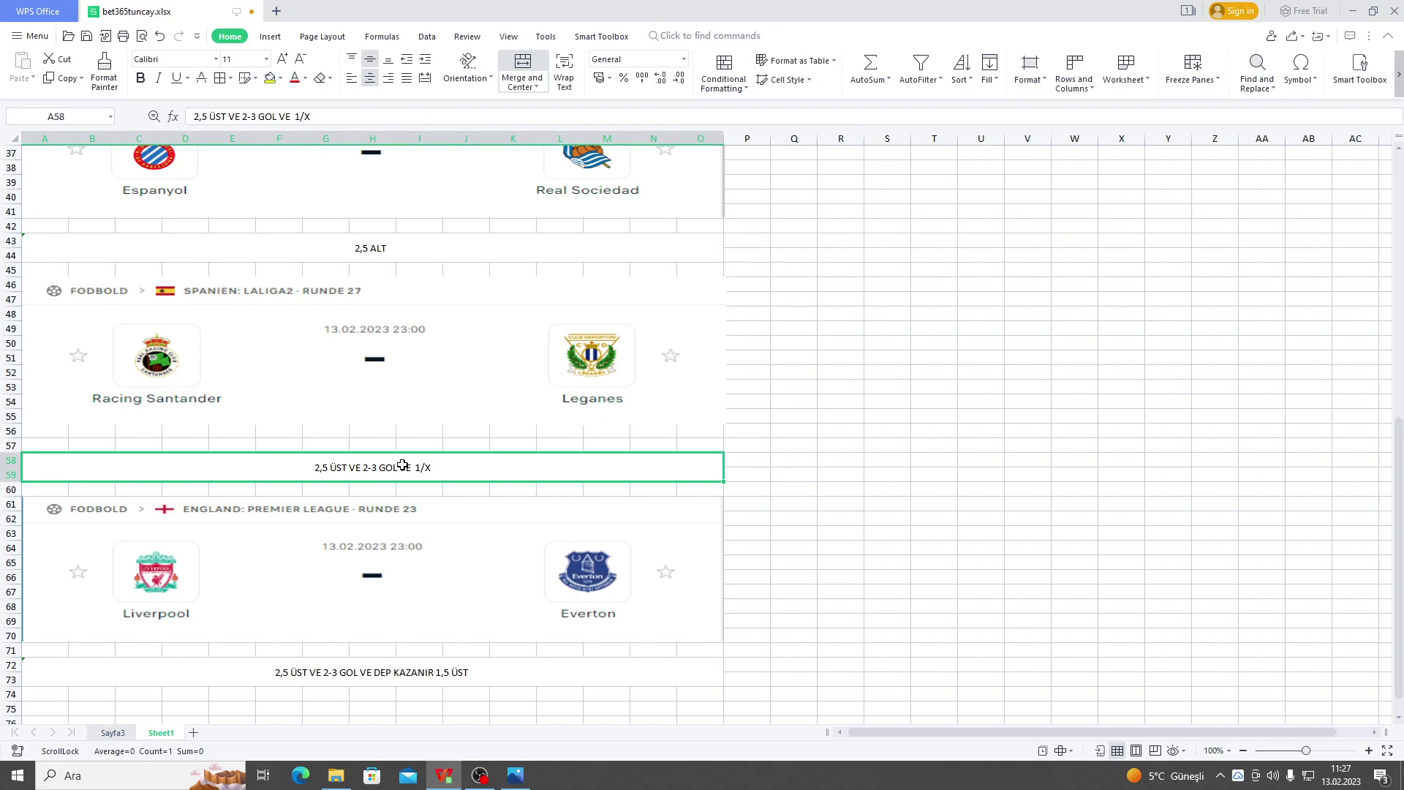
left_click(349, 385)
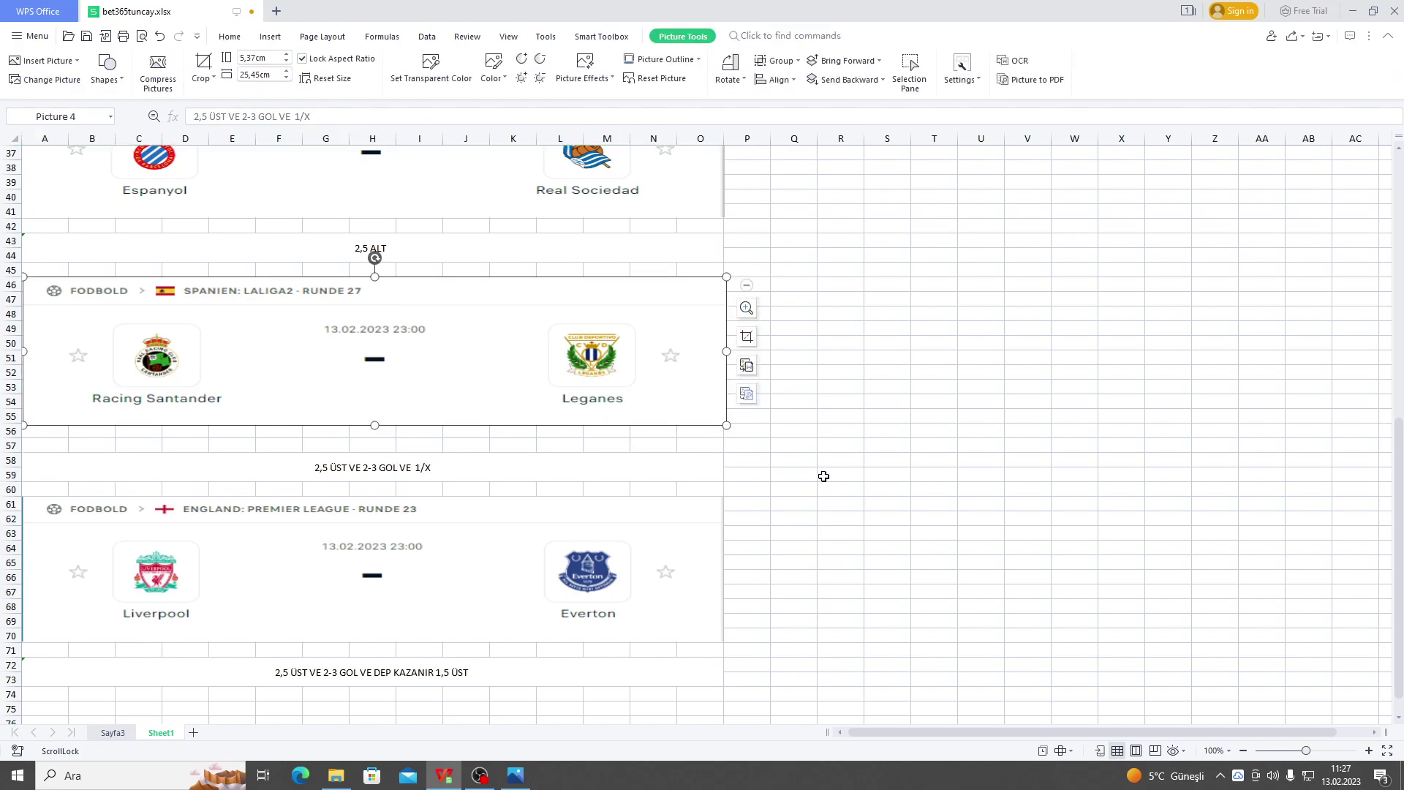
Find the Liverpool–Everton fixture in the mackolik image, and review its match picture and prediction at the end of Sheet1.
left_click(517, 780)
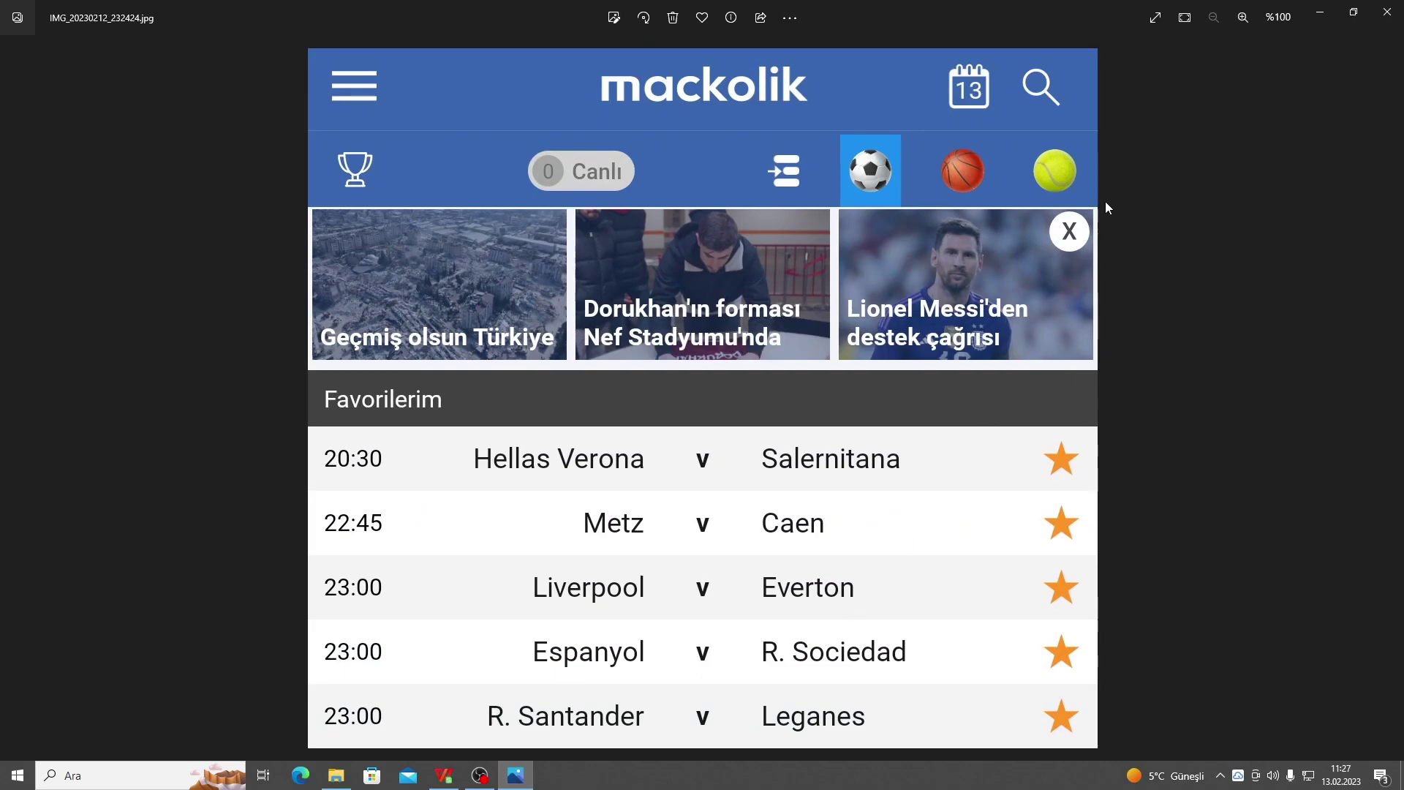
left_click(1320, 12)
scroll(352, 283, "down", 2)
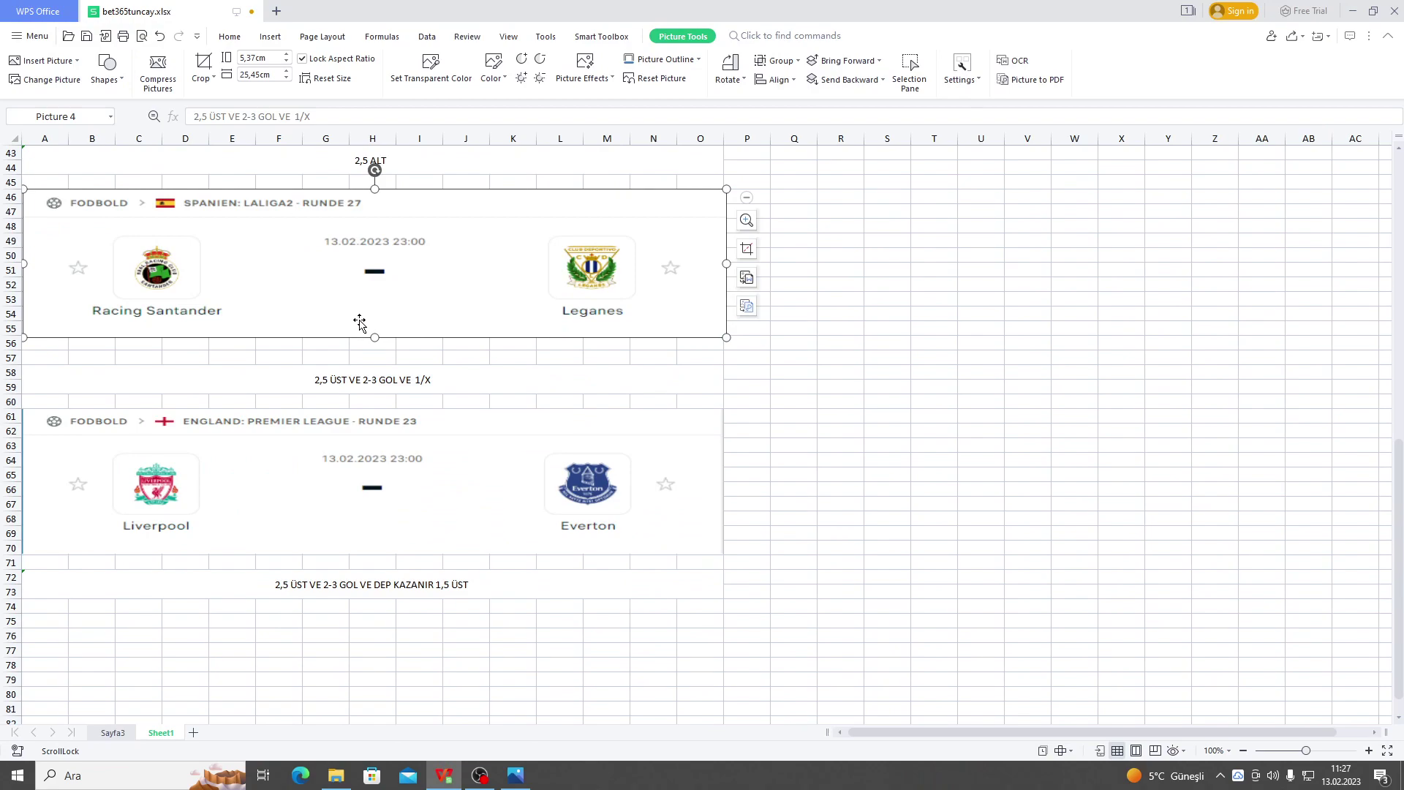
left_click(347, 589)
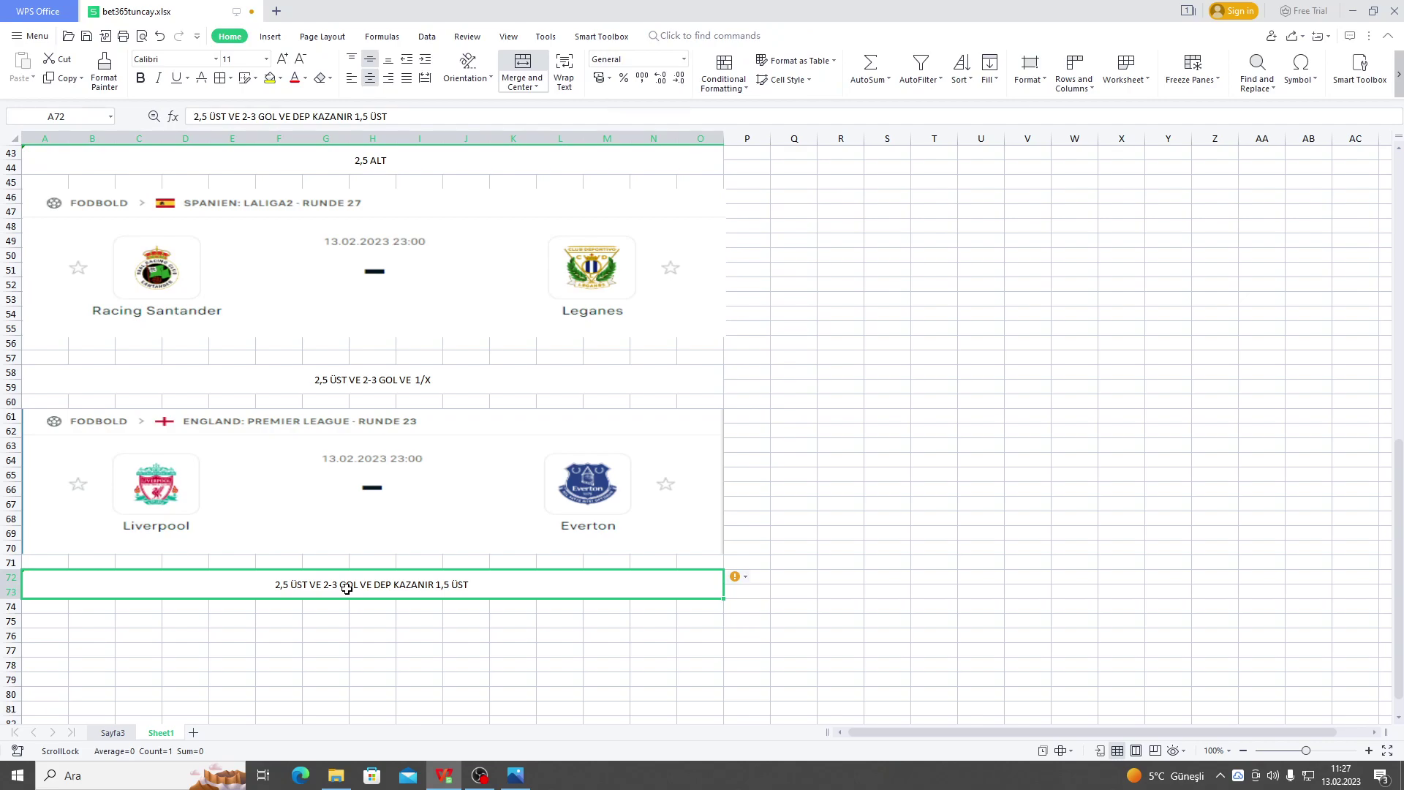
left_click(338, 517)
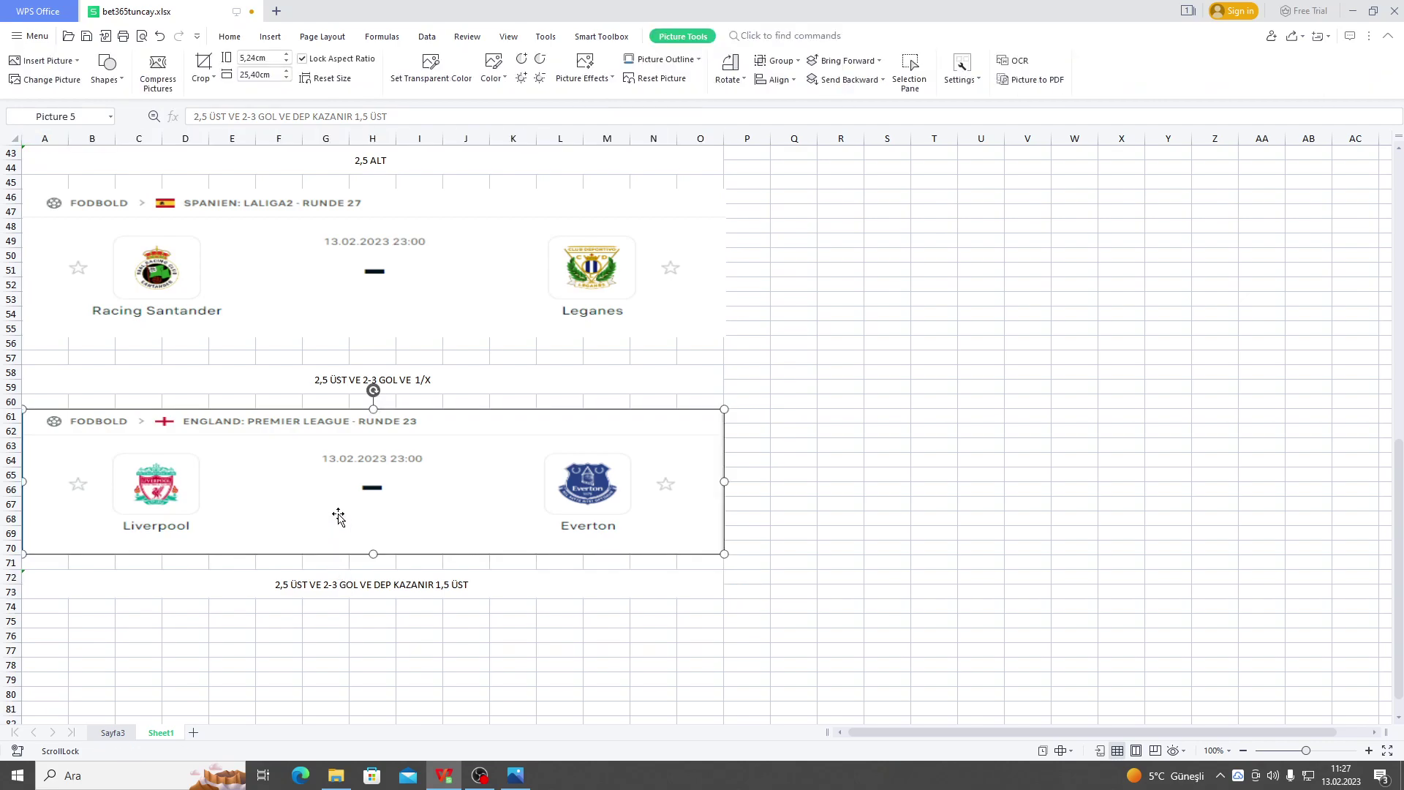
left_click(342, 578)
left_click(342, 512)
left_click(344, 578)
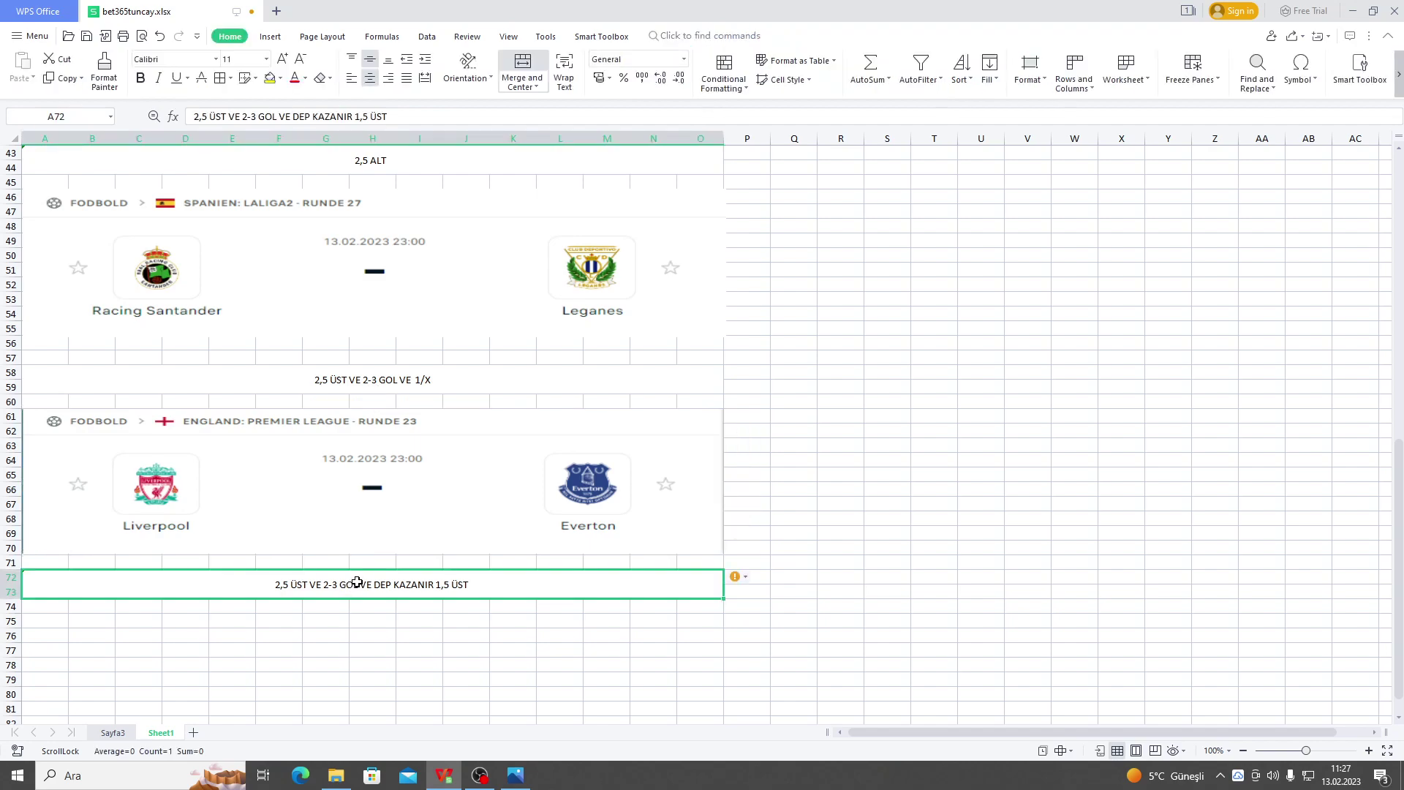
left_click(999, 378)
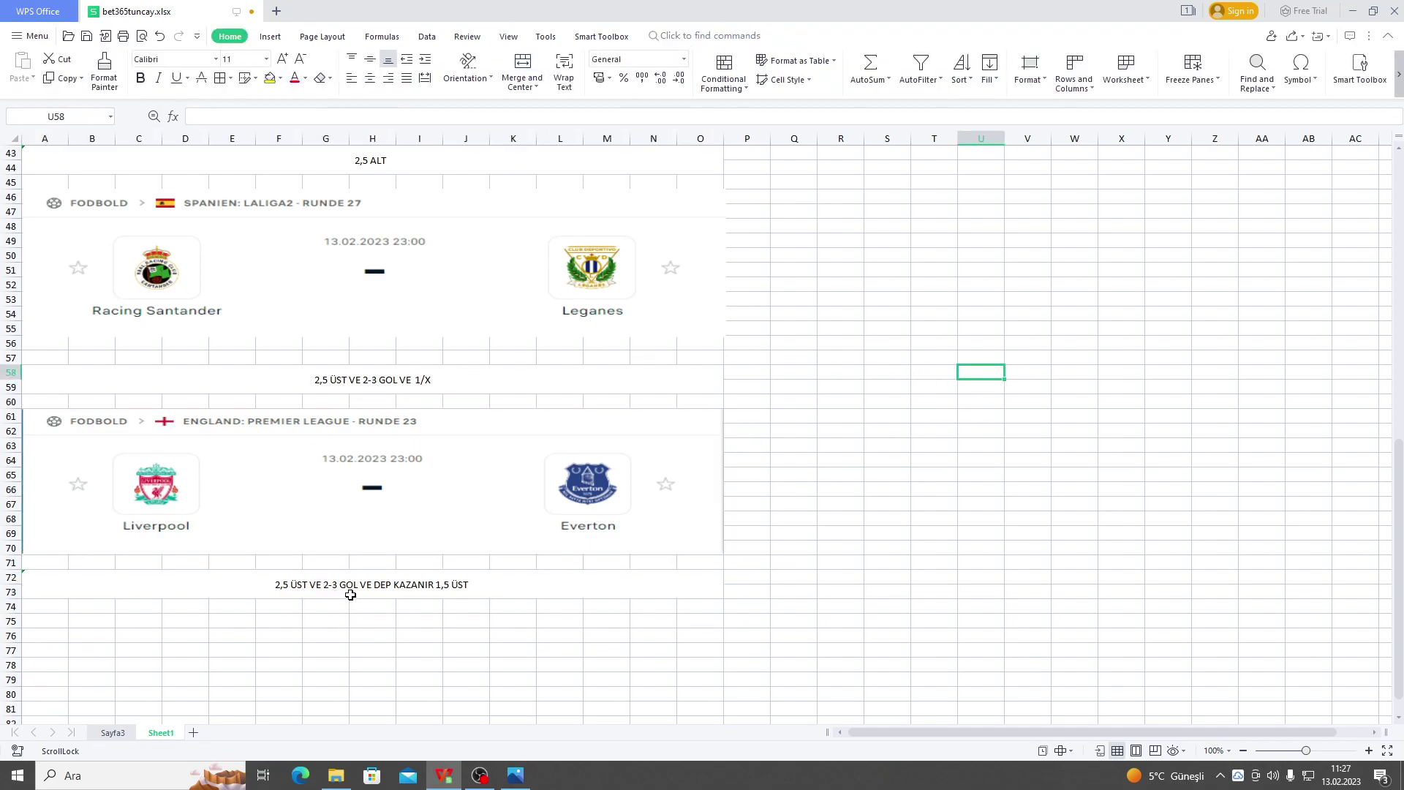
left_click(409, 463)
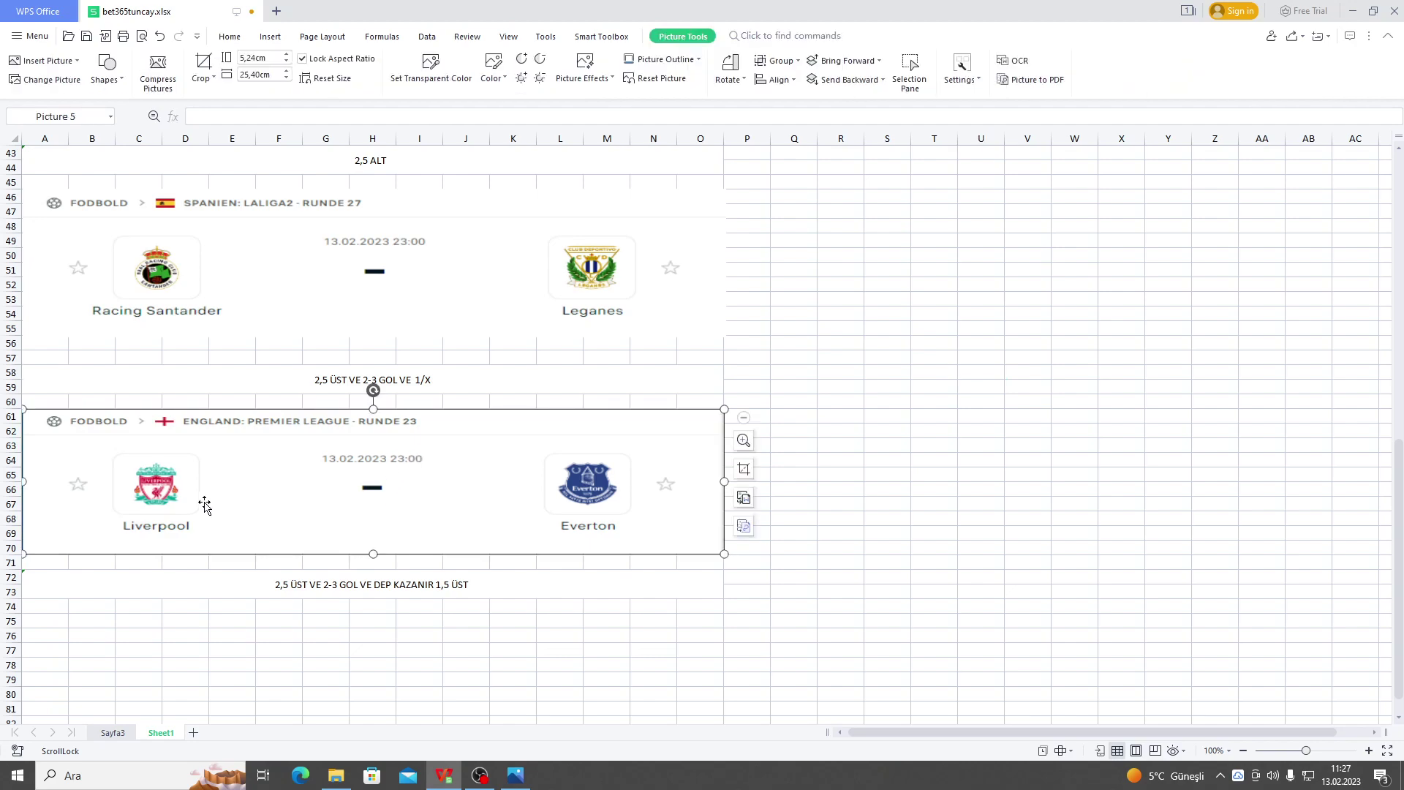
left_click(923, 417)
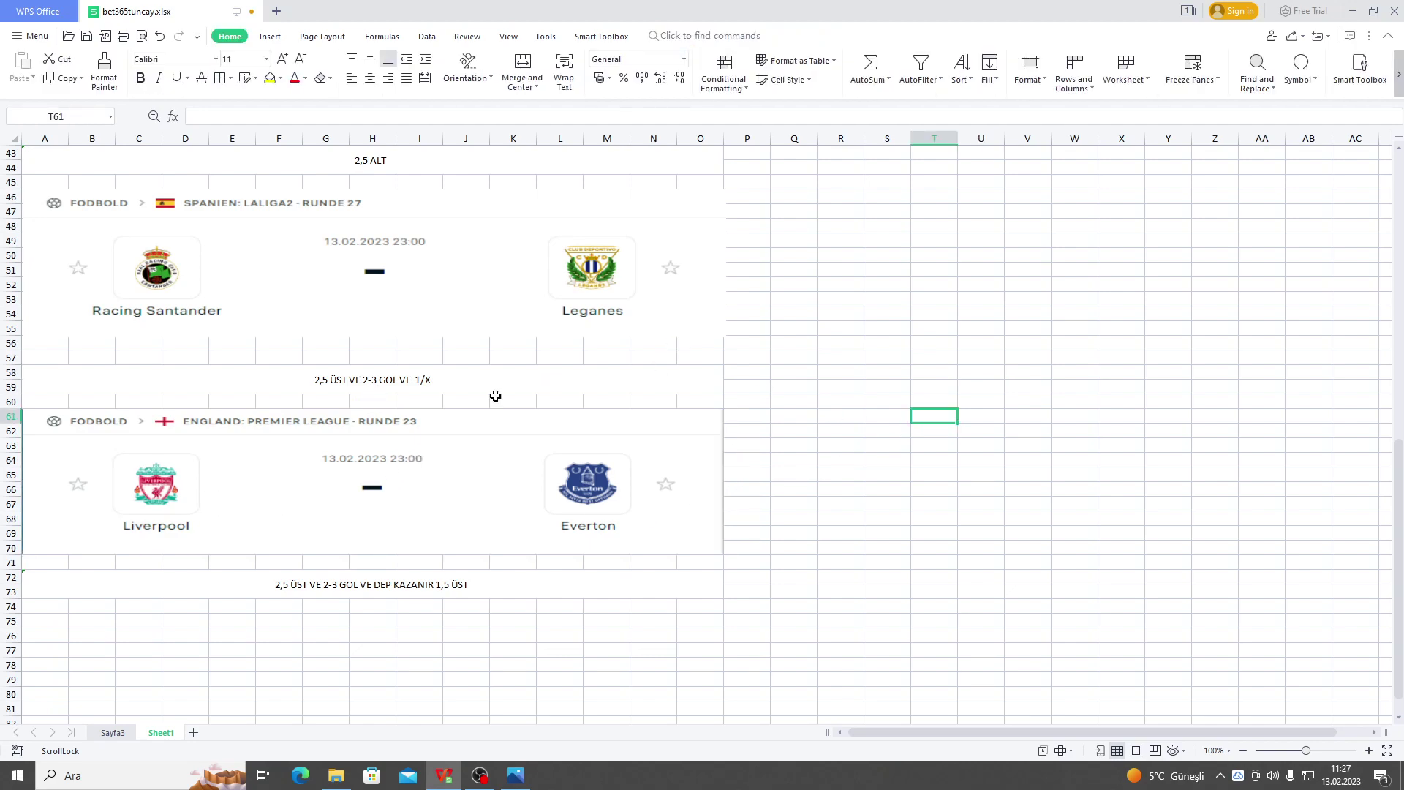
left_click(264, 479)
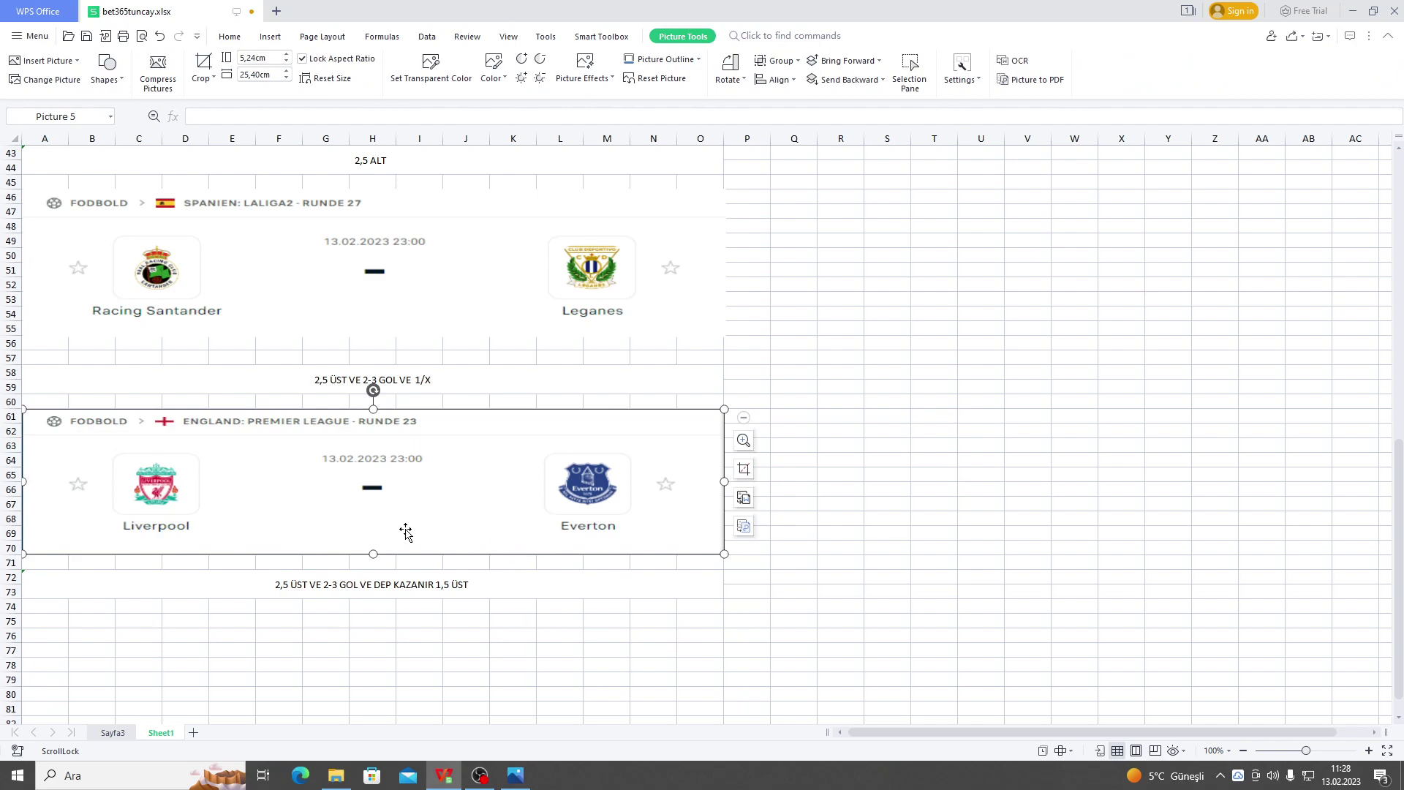
left_click(943, 421)
left_click(551, 480)
Look back over the predictions up to the first match on Sheet1, and open the Sayfa3 match data sheet.
scroll(459, 555, "up", 2)
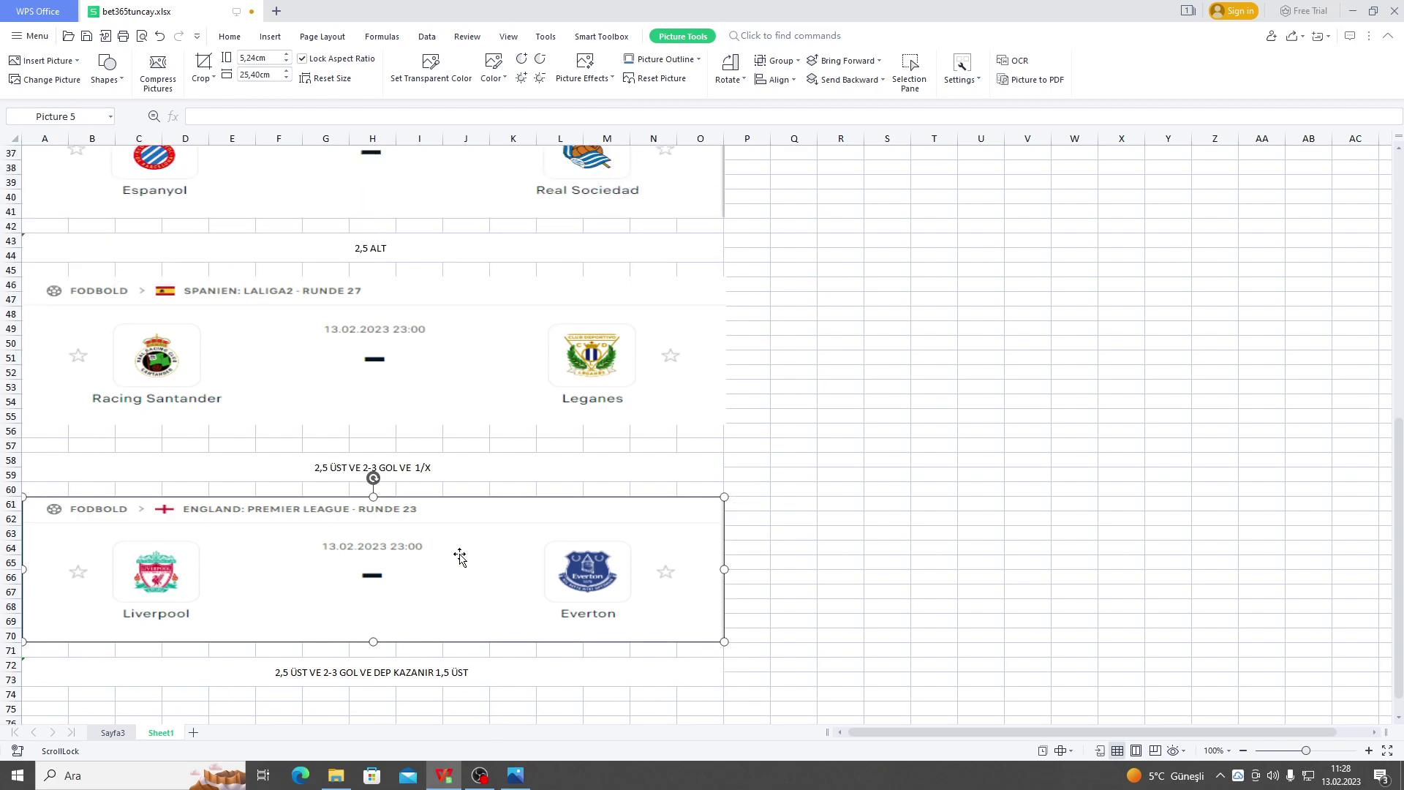
scroll(459, 556, "up", 12)
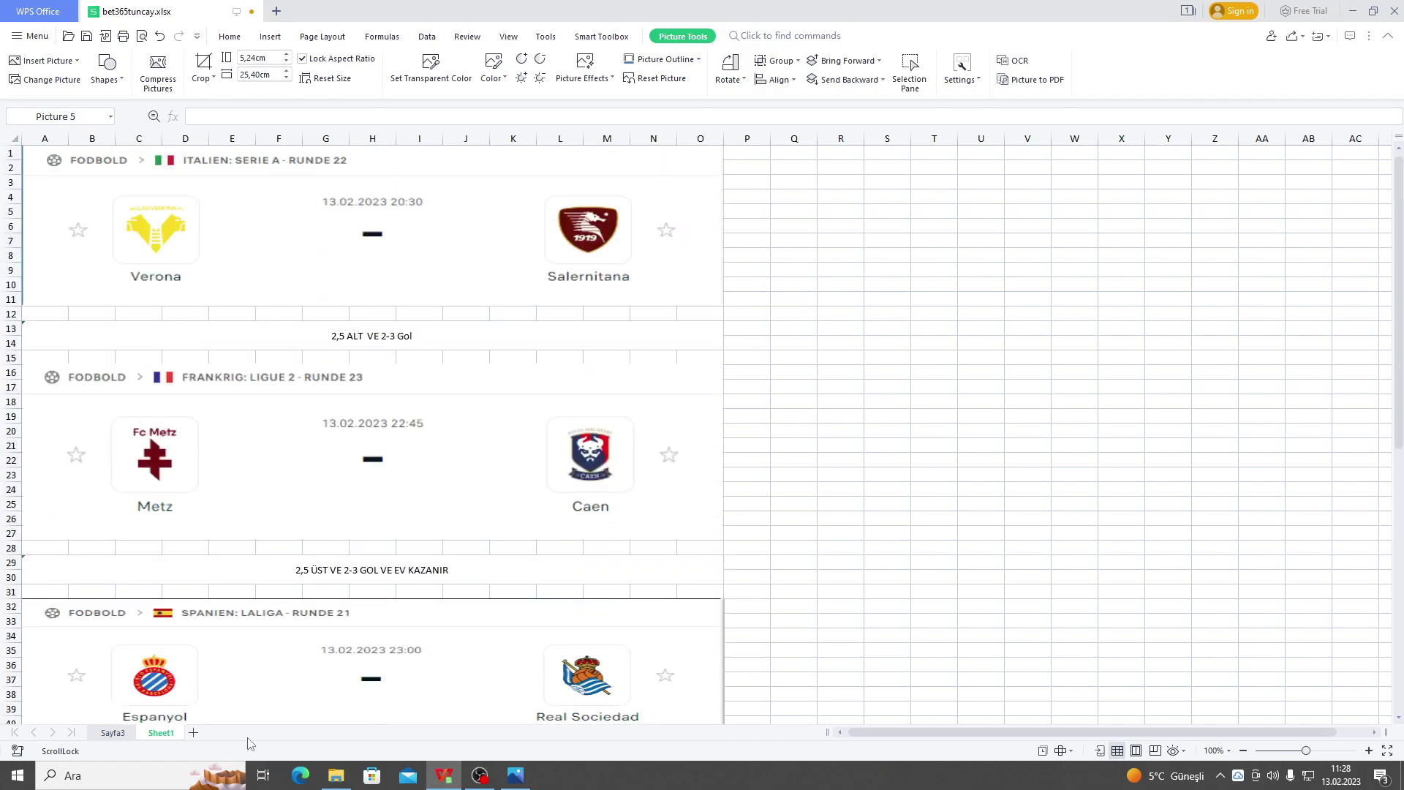
left_click(116, 733)
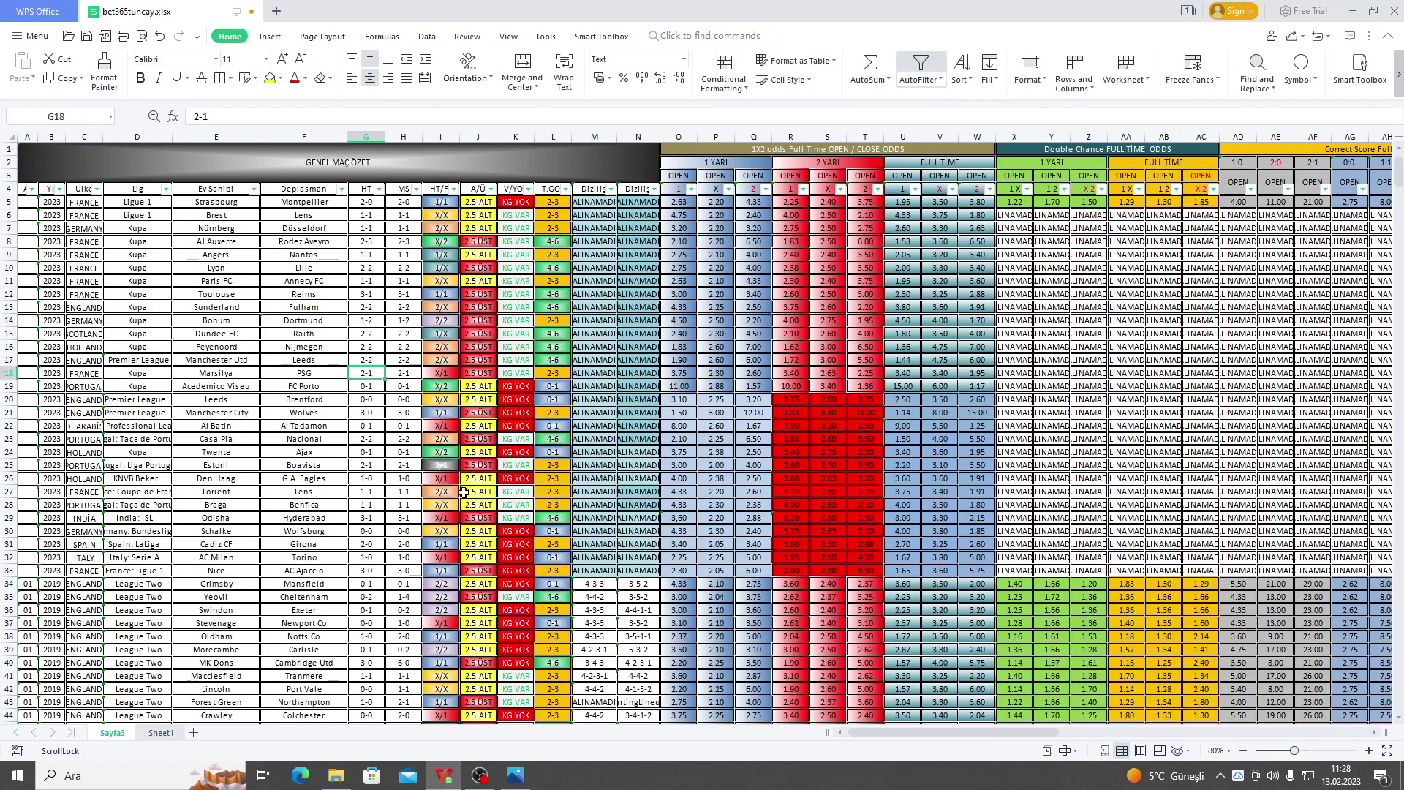
Return to Sheet1 of the workbook and look through all the match predictions from the first fixture to the last.
left_click(1353, 11)
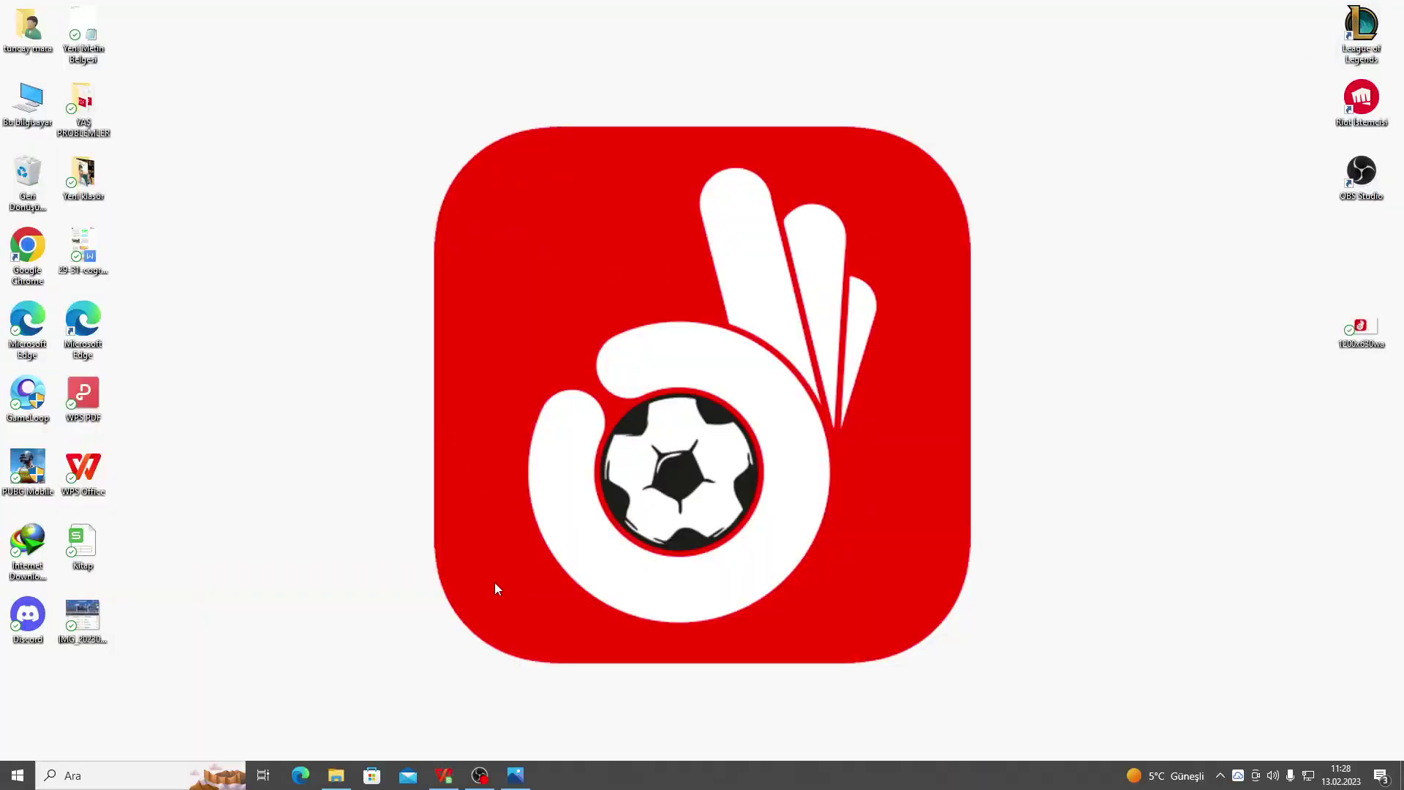
left_click(453, 782)
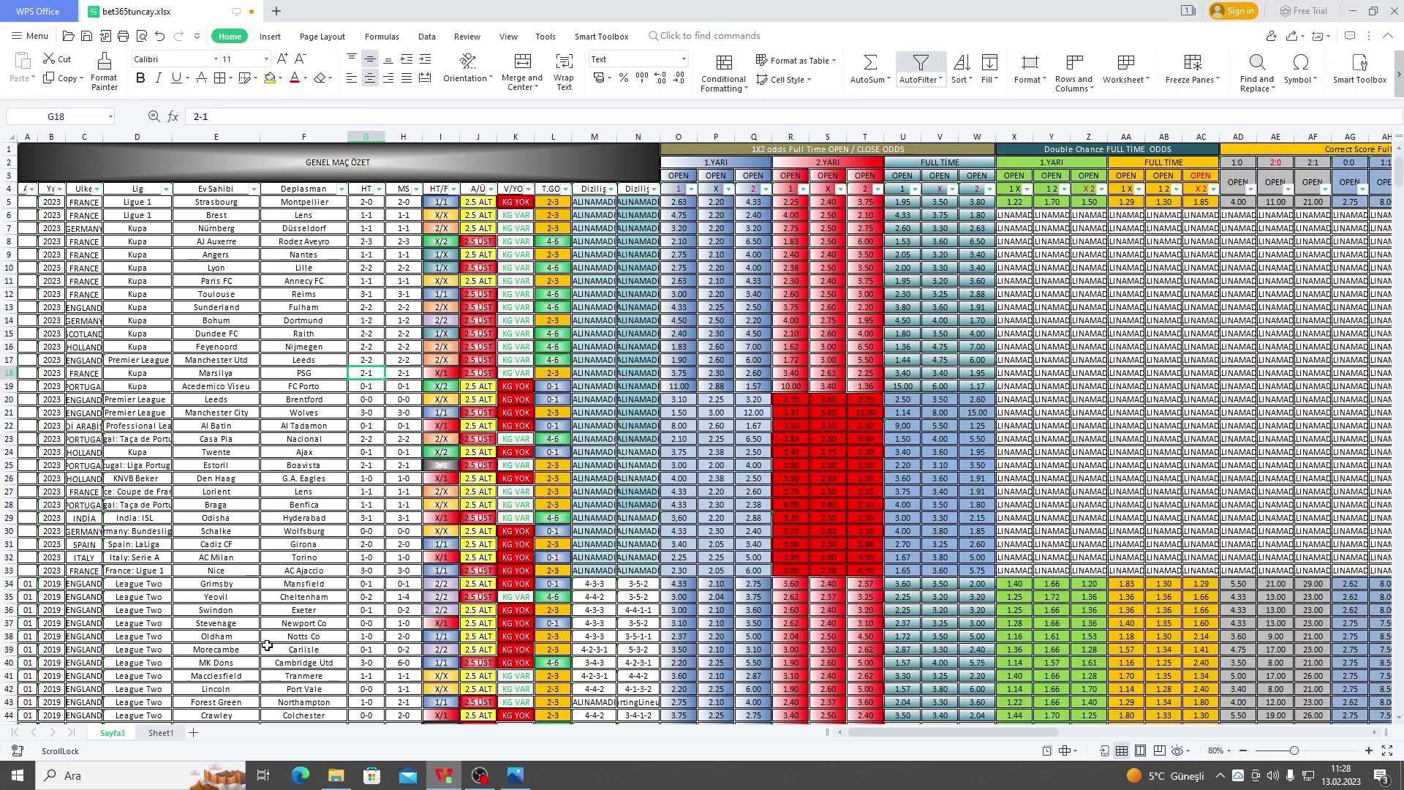
left_click(152, 734)
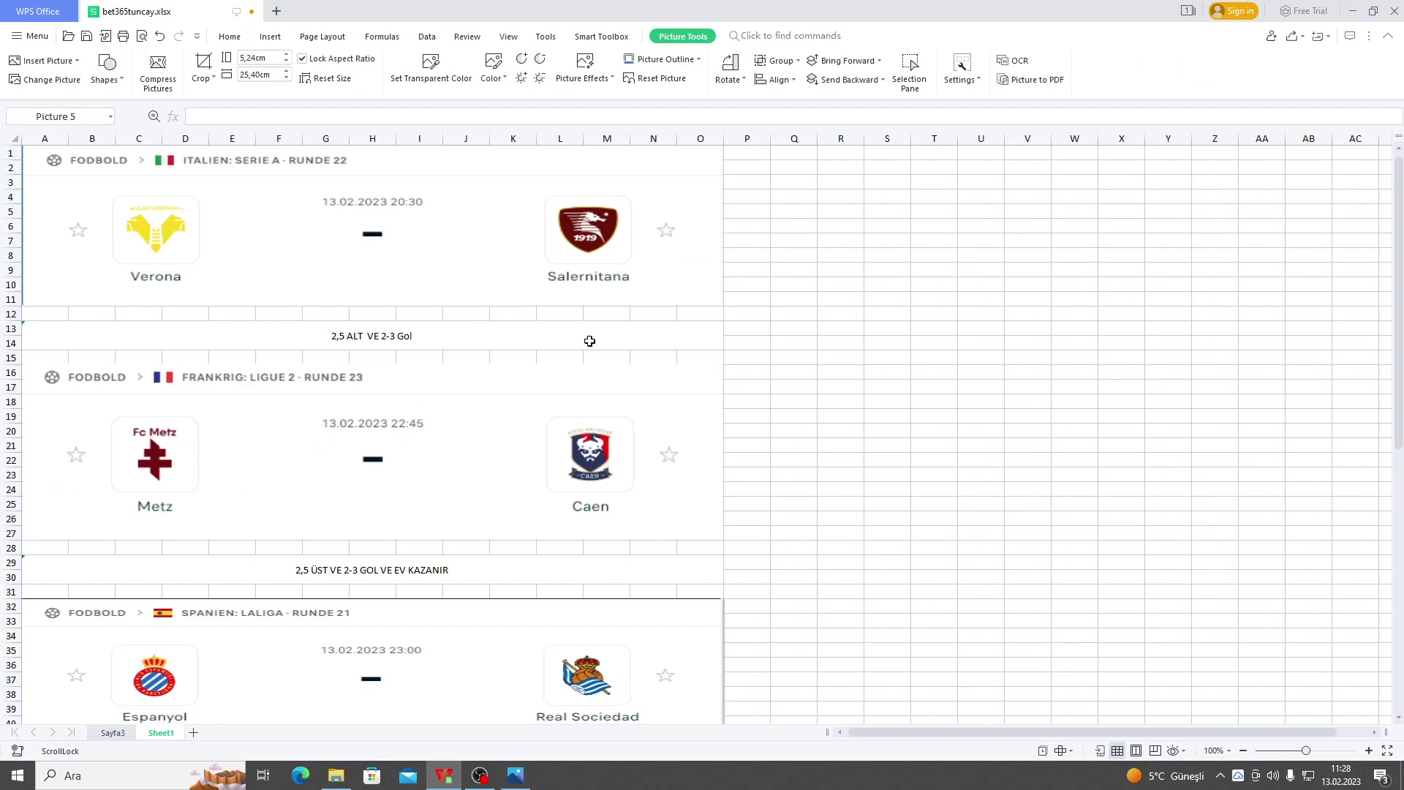
scroll(133, 322, "down", 14)
scroll(134, 322, "down", 4)
scroll(134, 321, "up", 17)
scroll(139, 319, "up", 1)
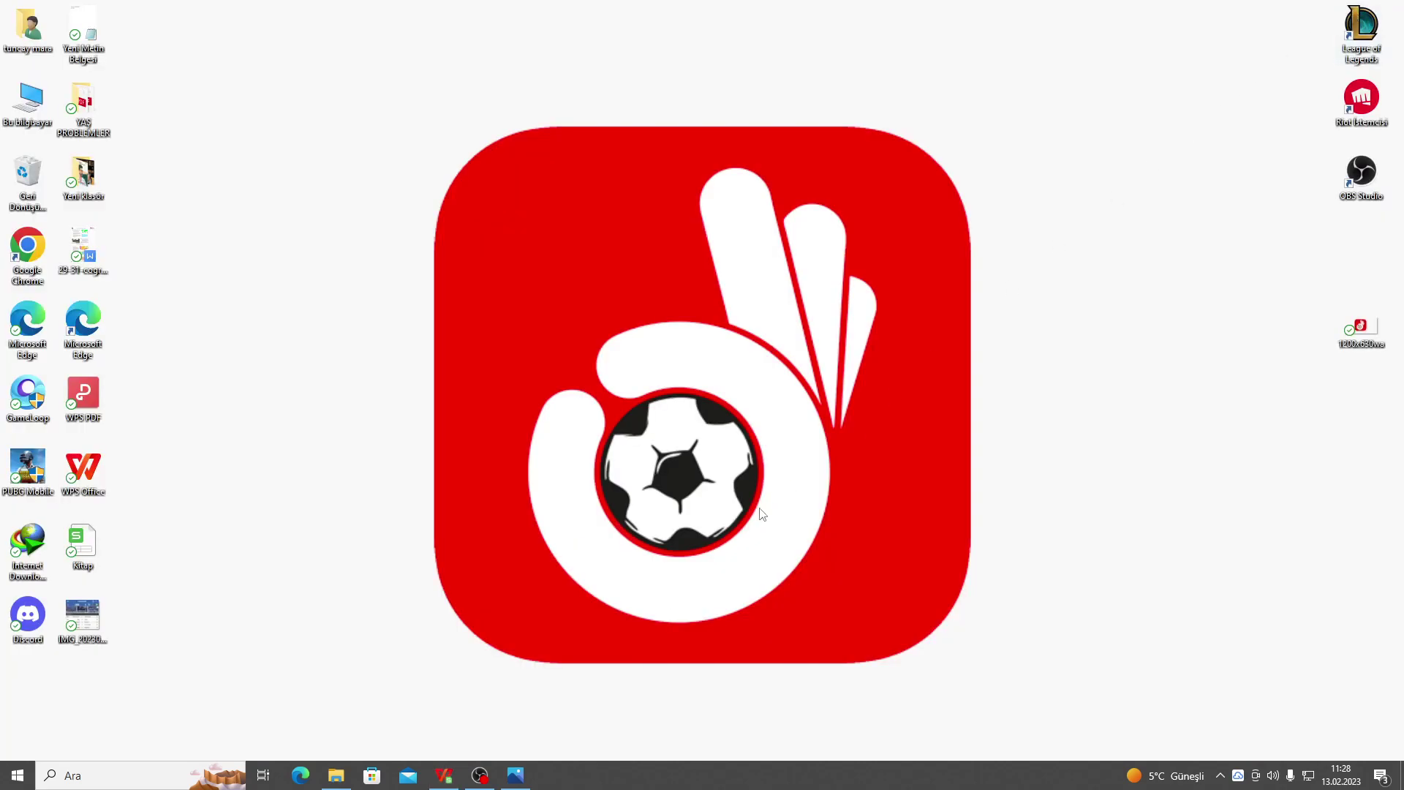
View the mackolik fixture image, and look at the match data on the workbook's Sayfa3 sheet.
left_click(515, 775)
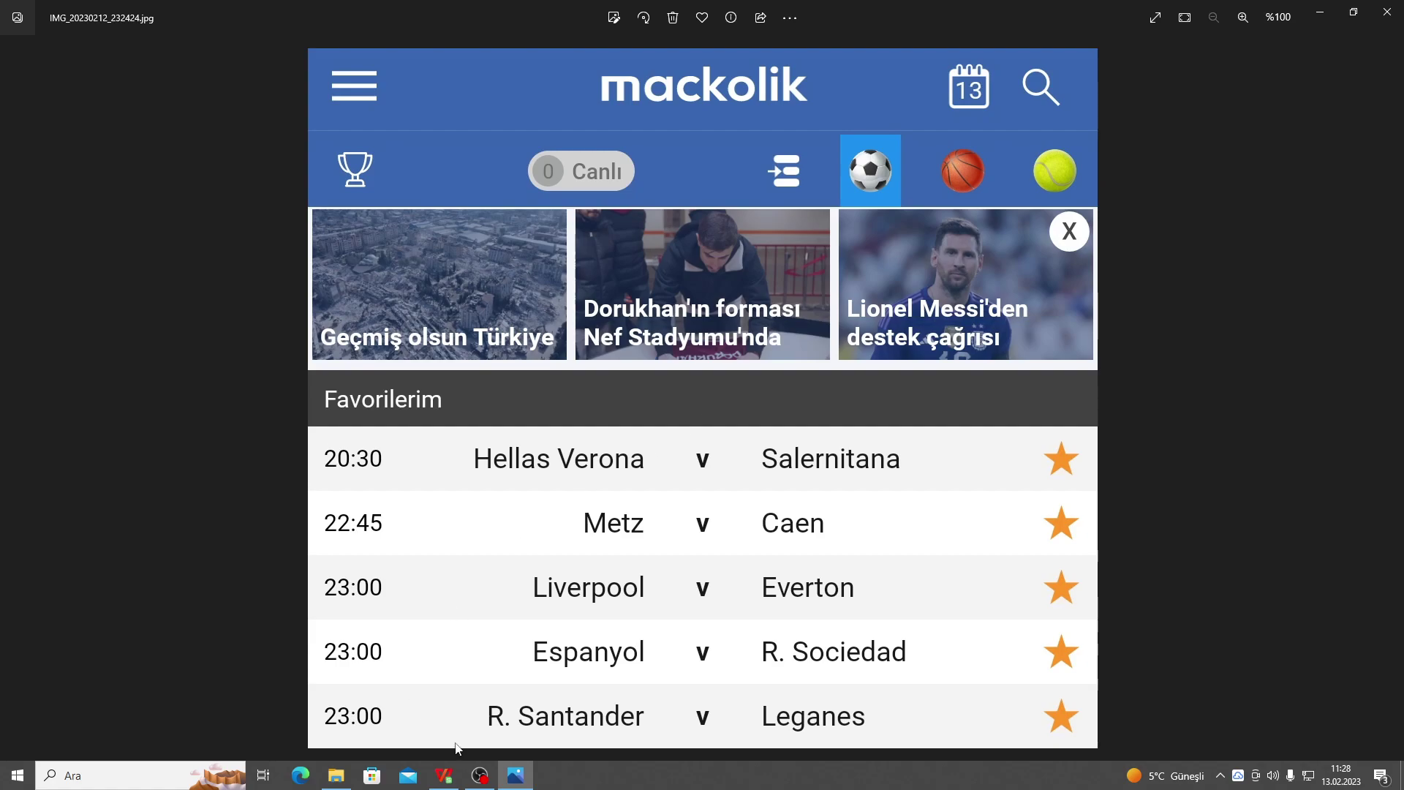
left_click(453, 777)
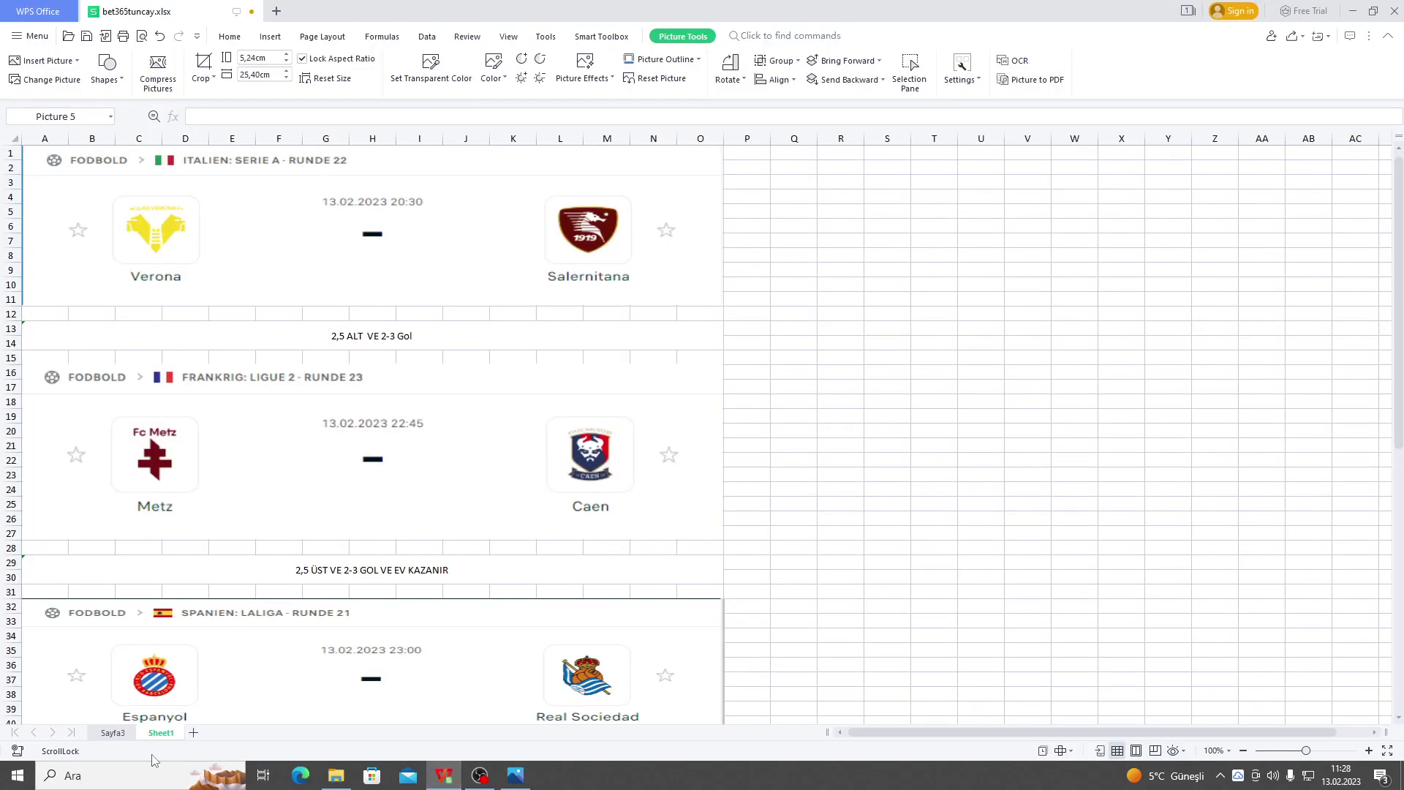
left_click(123, 733)
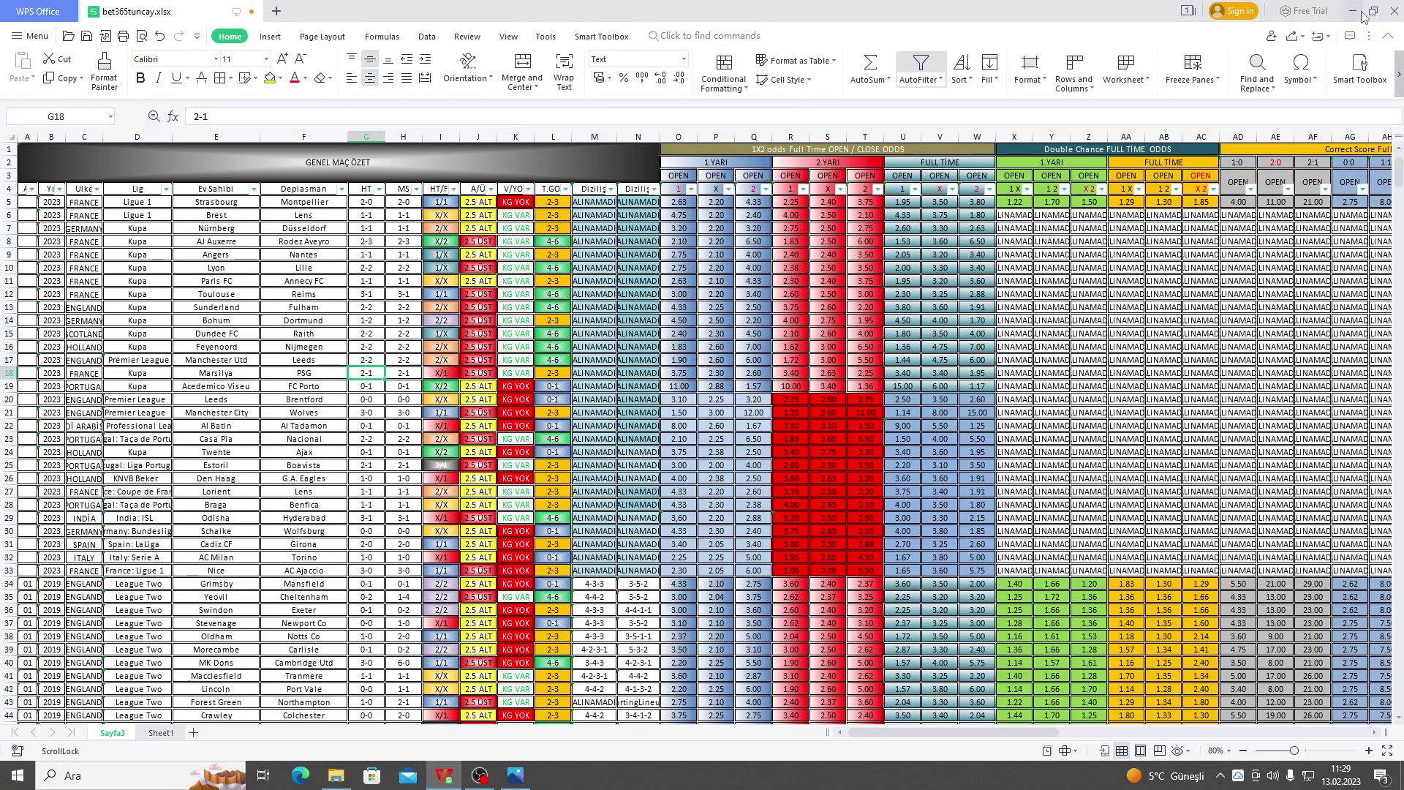
left_click(1389, 11)
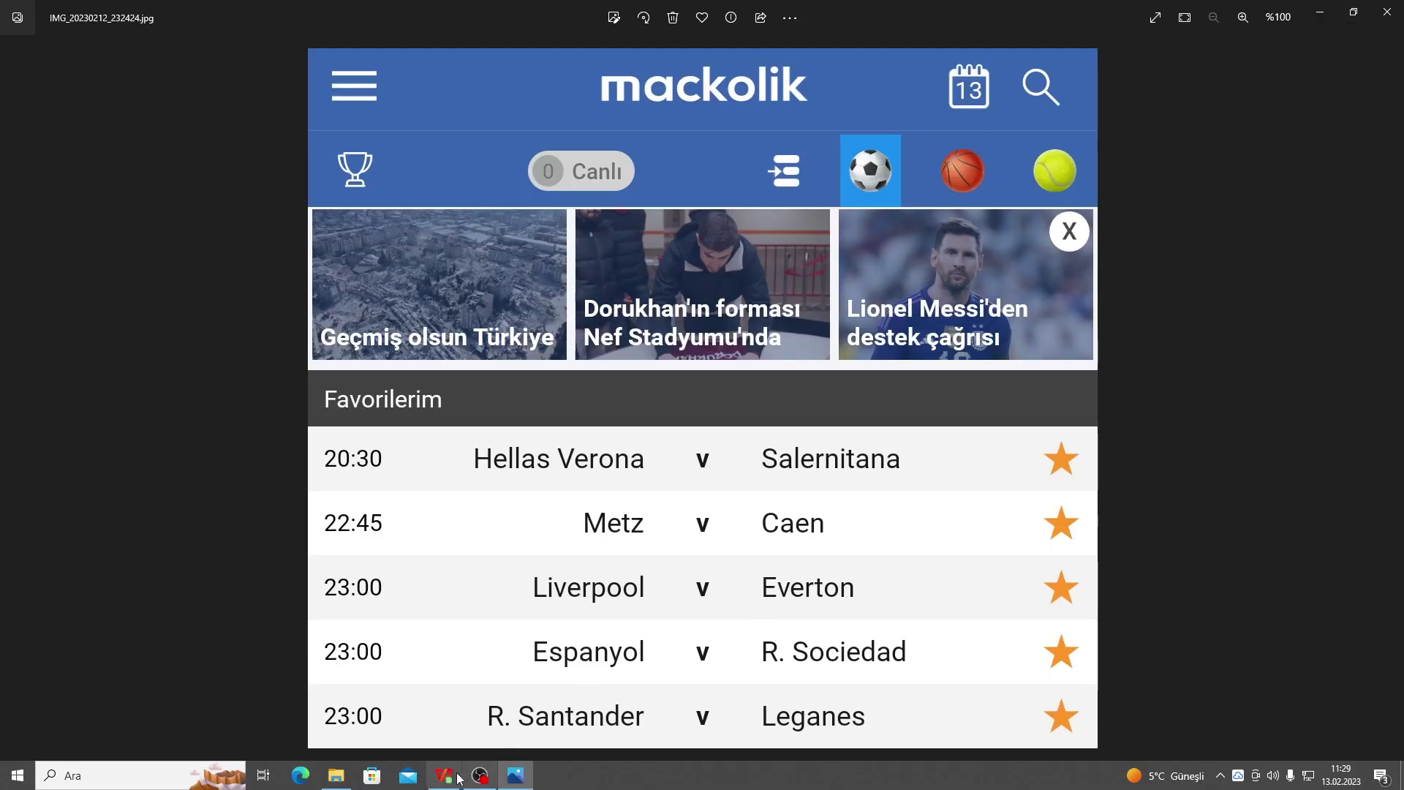
Switch back to the workbook's Sheet1 and examine the Verona–Salernitana match picture and its prediction in A13.
left_click(452, 777)
left_click(161, 732)
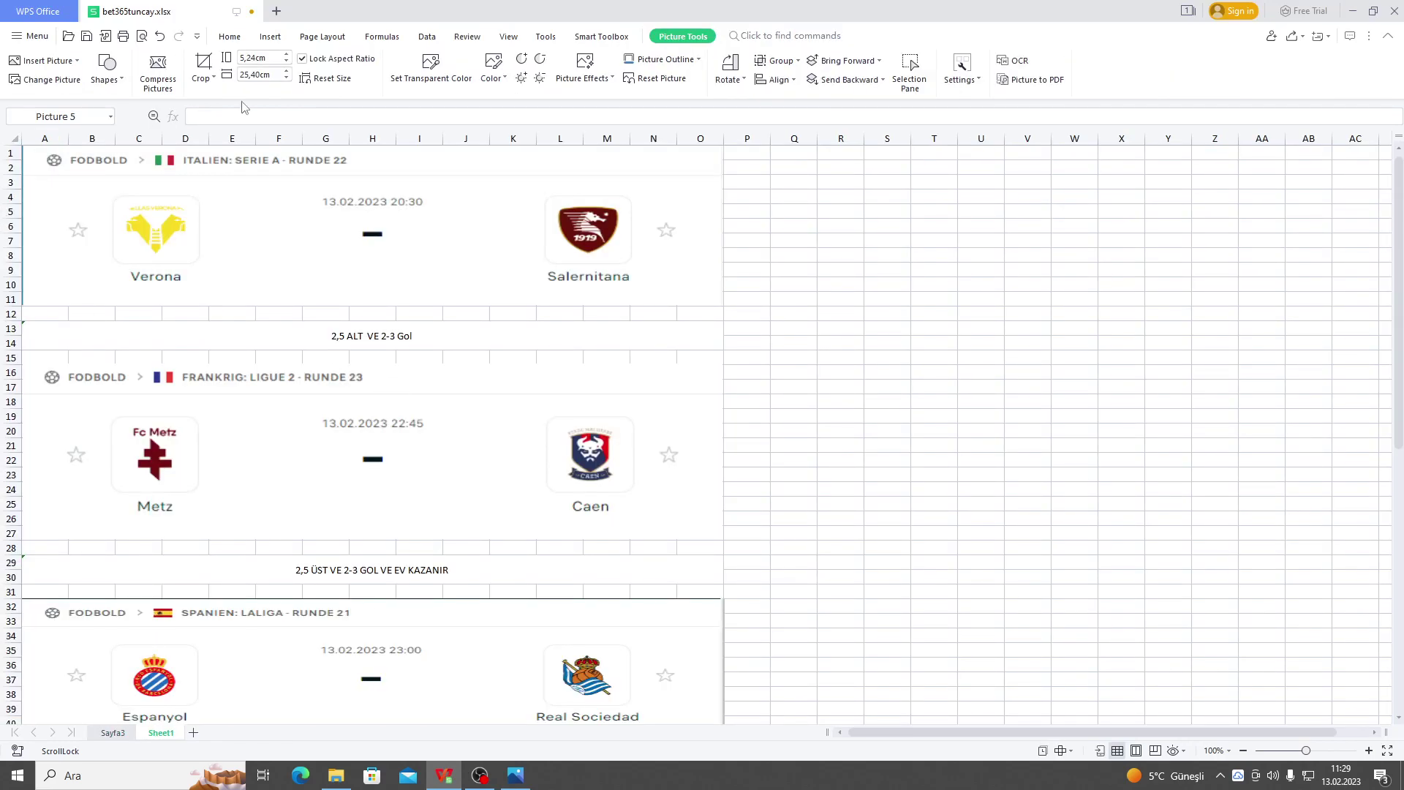
left_click(273, 249)
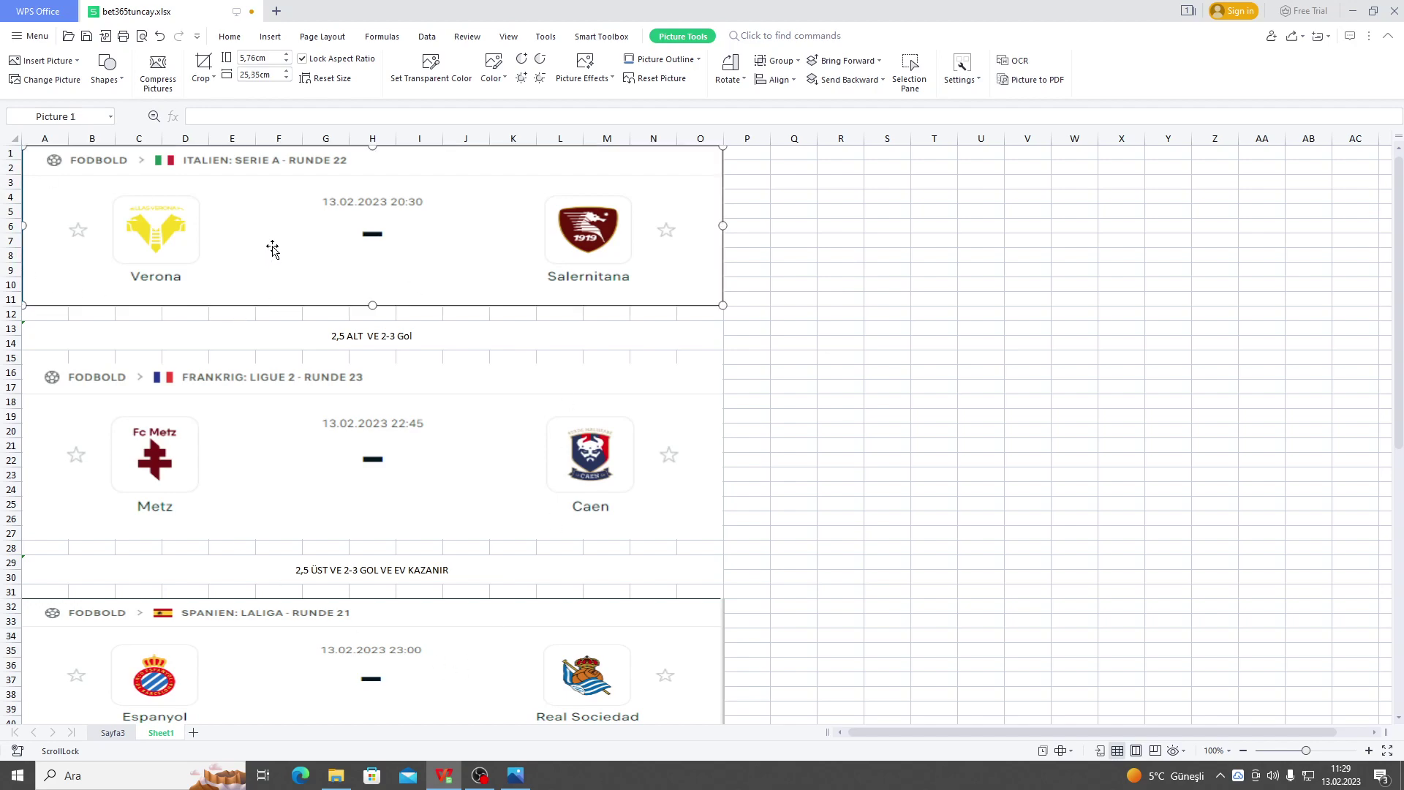
left_click(327, 329)
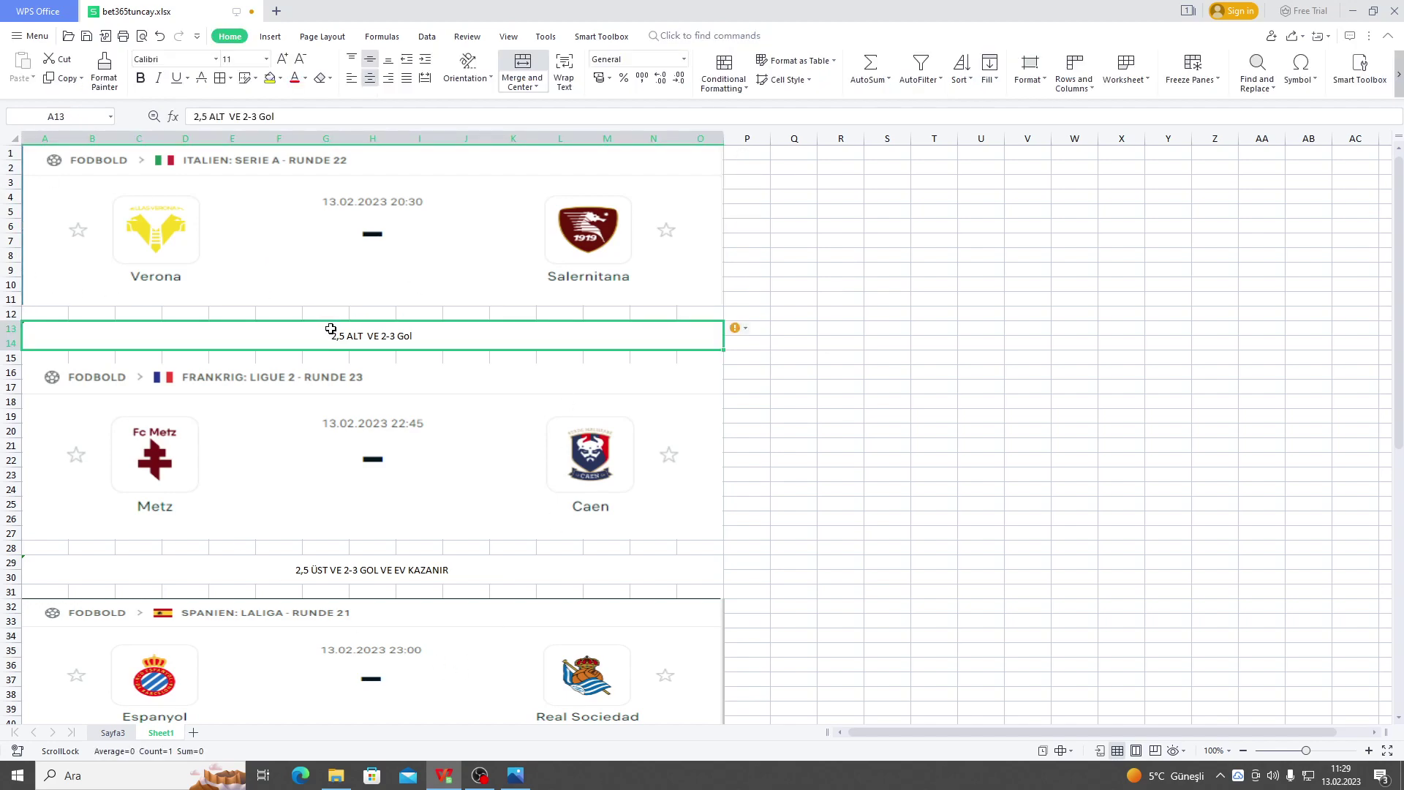
Examine the Metz–Caen match picture and its prediction in A29 on Sheet1.
scroll(1123, 429, "down", 2)
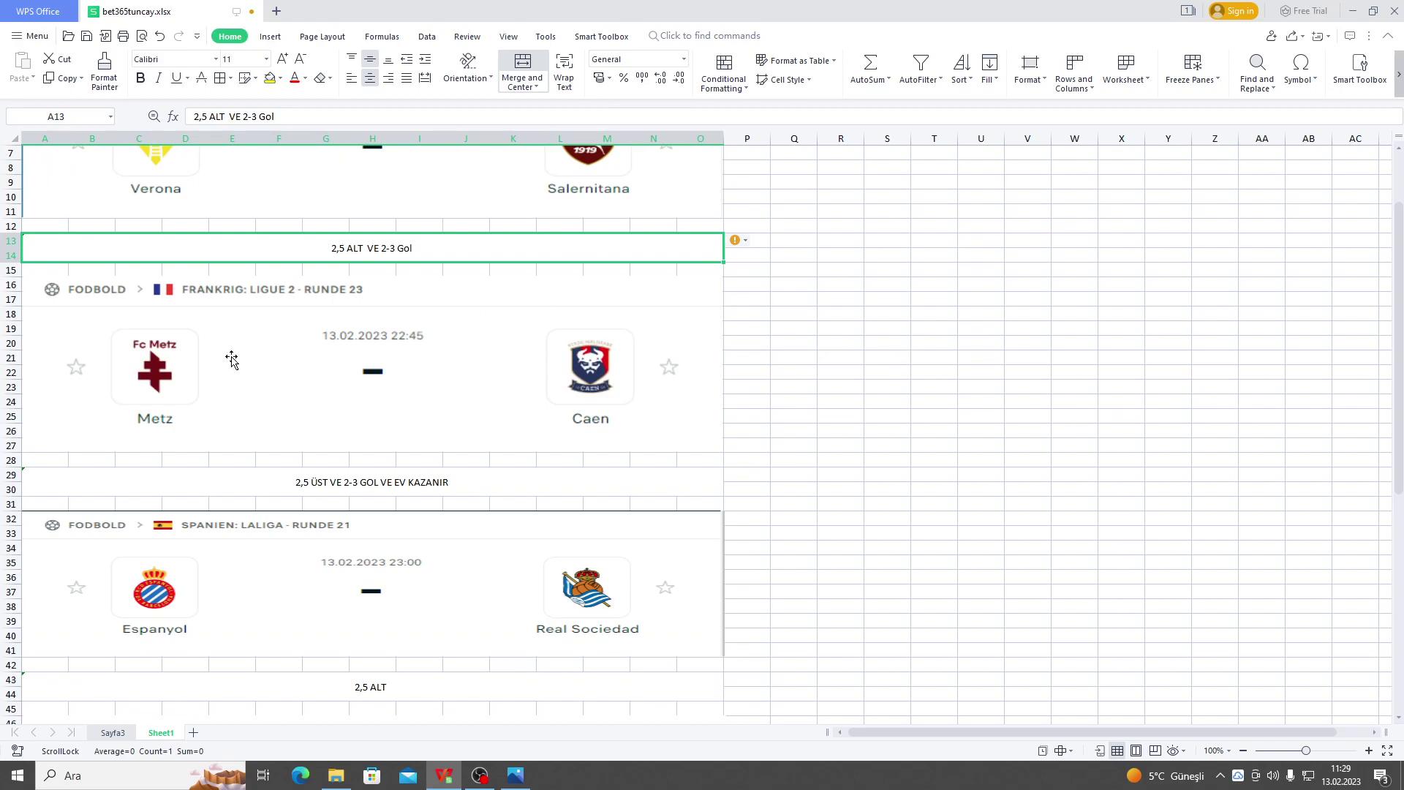
left_click(167, 375)
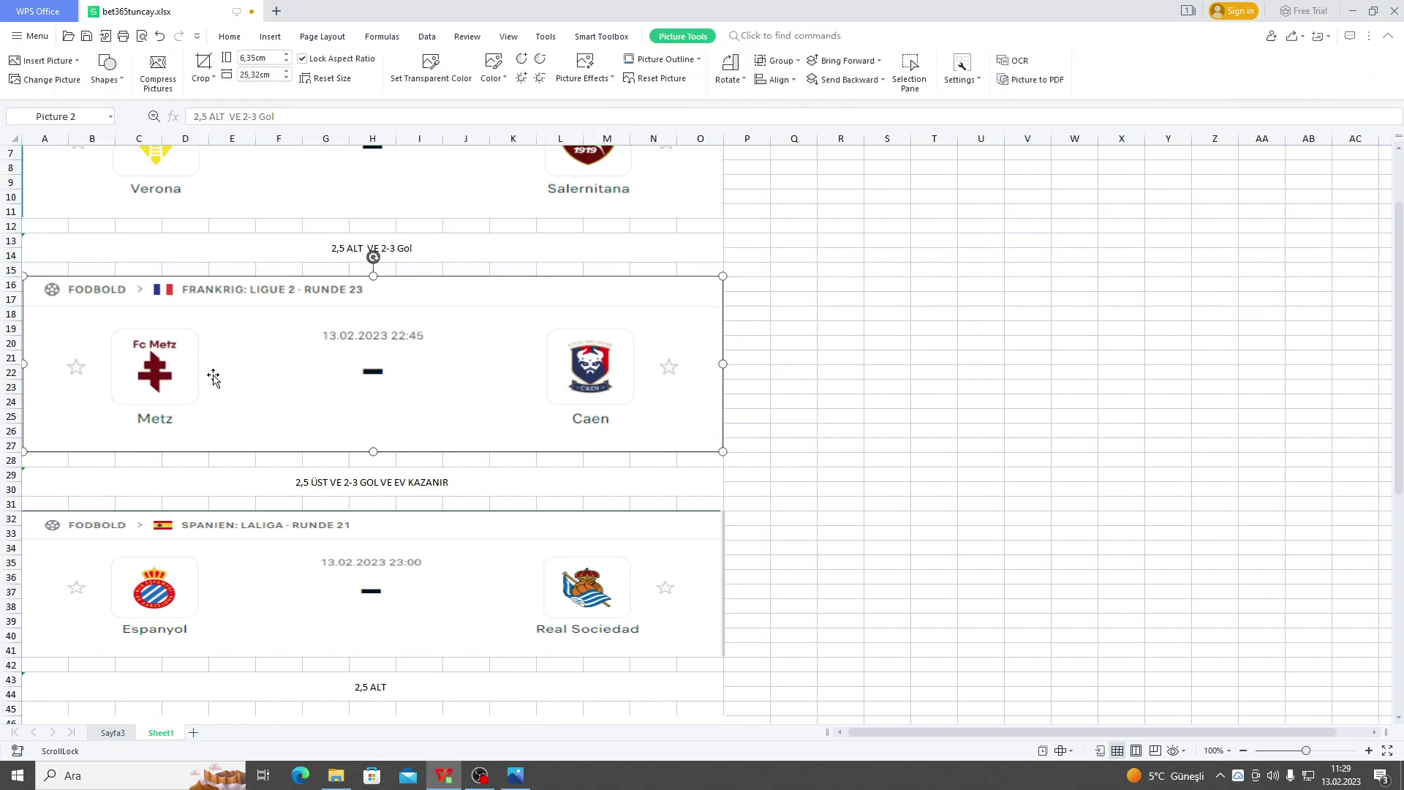
left_click(317, 471)
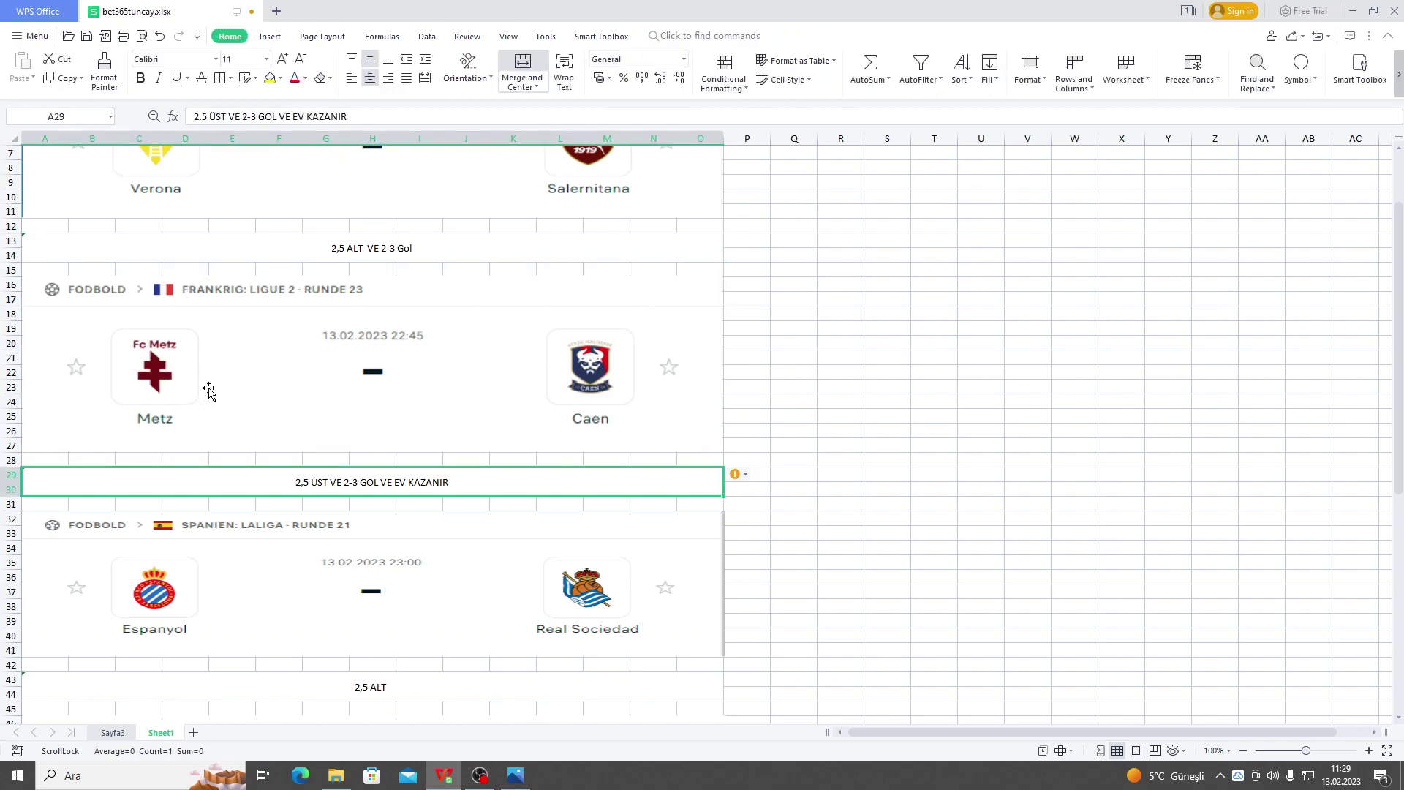
Examine the Espanyol–Real Sociedad and Racing Santander–Leganes match pictures with the predictions below them.
scroll(406, 392, "down", 5)
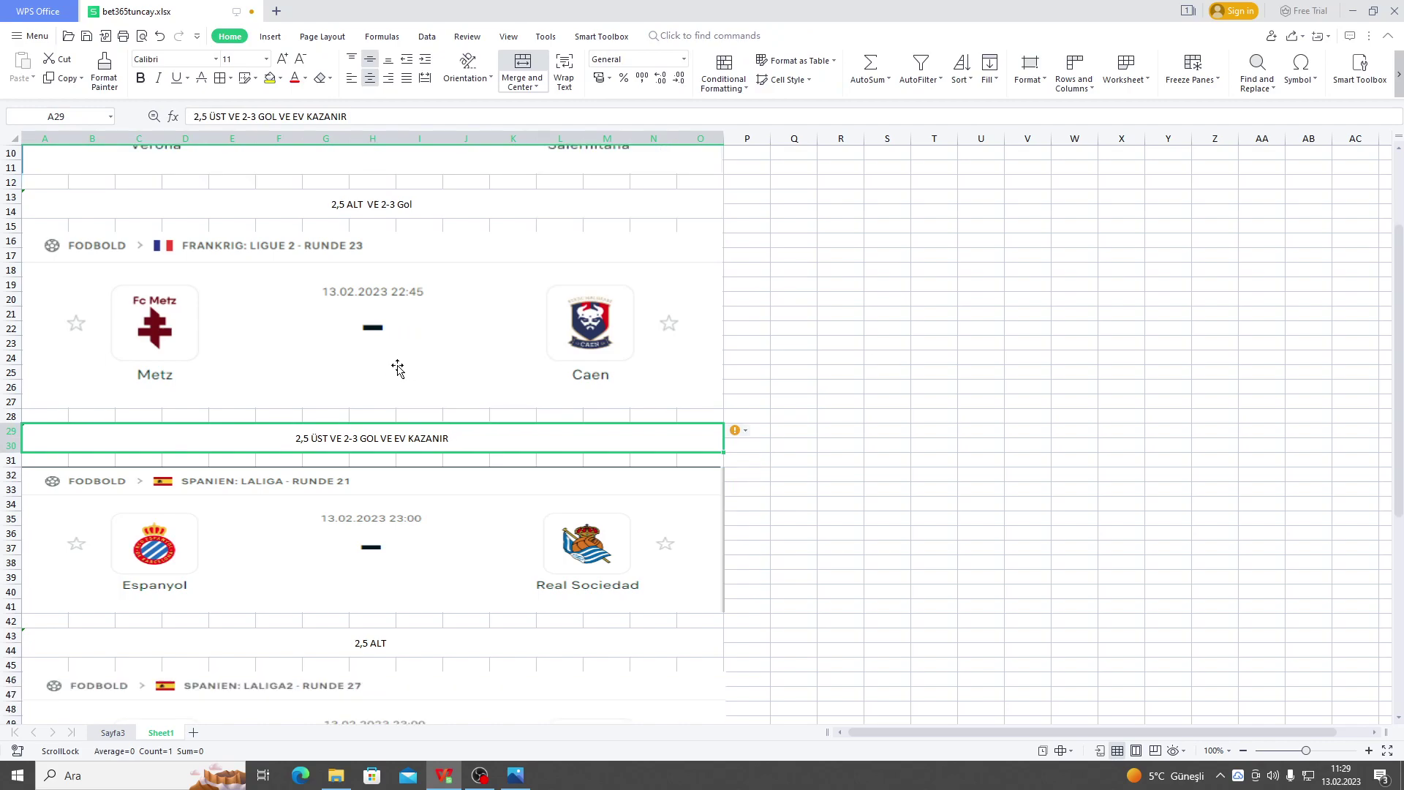
left_click(330, 362)
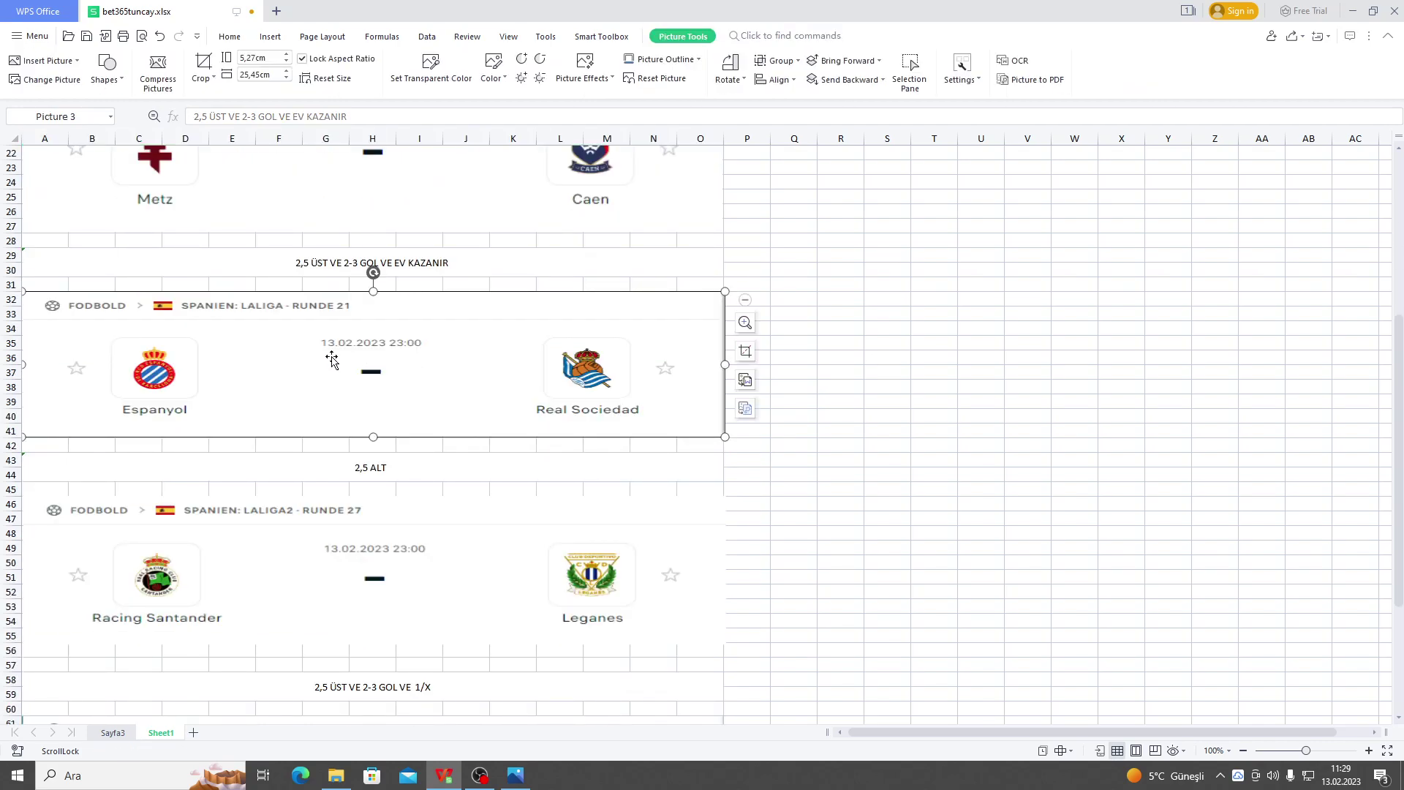
scroll(837, 388, "down", 6)
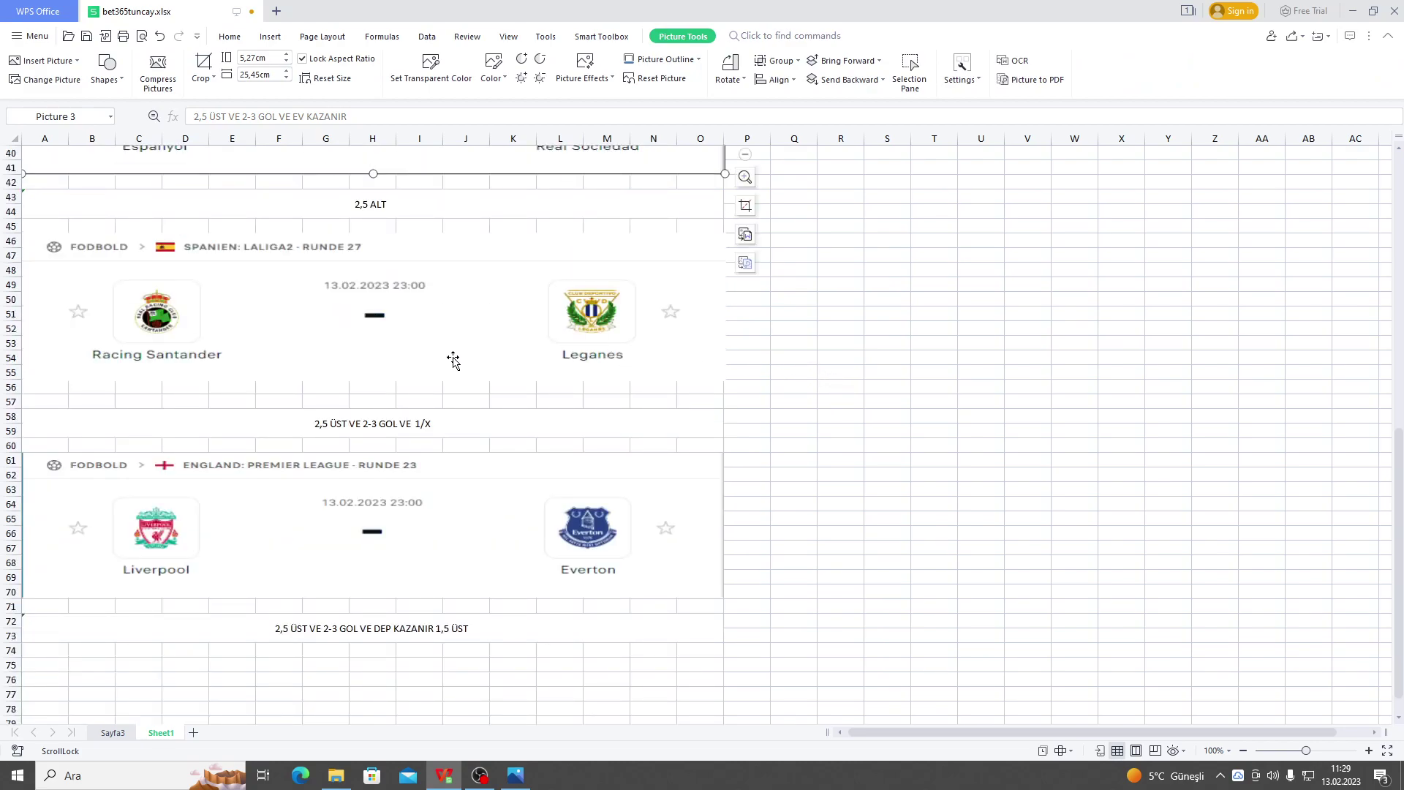
left_click(413, 344)
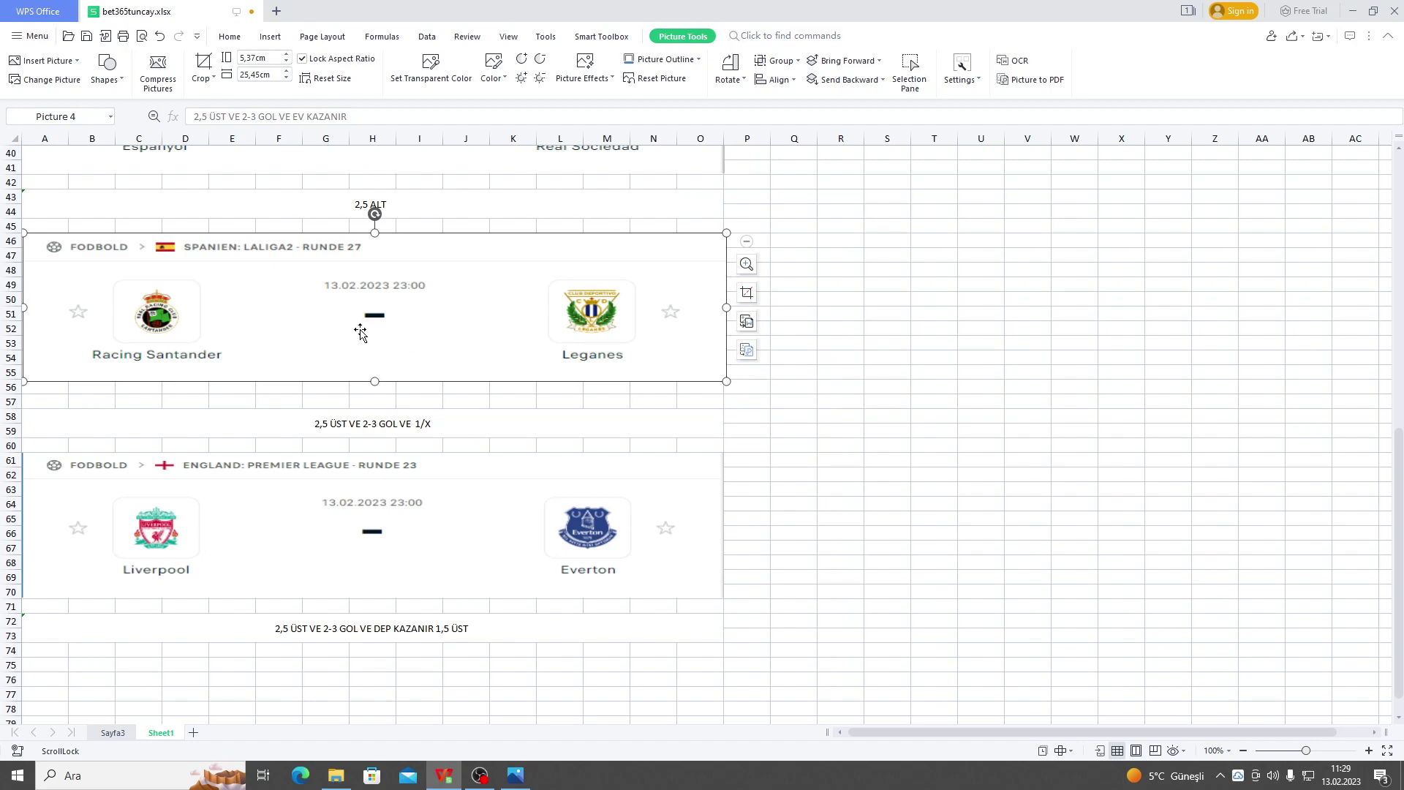
scroll(341, 316, "down", 3)
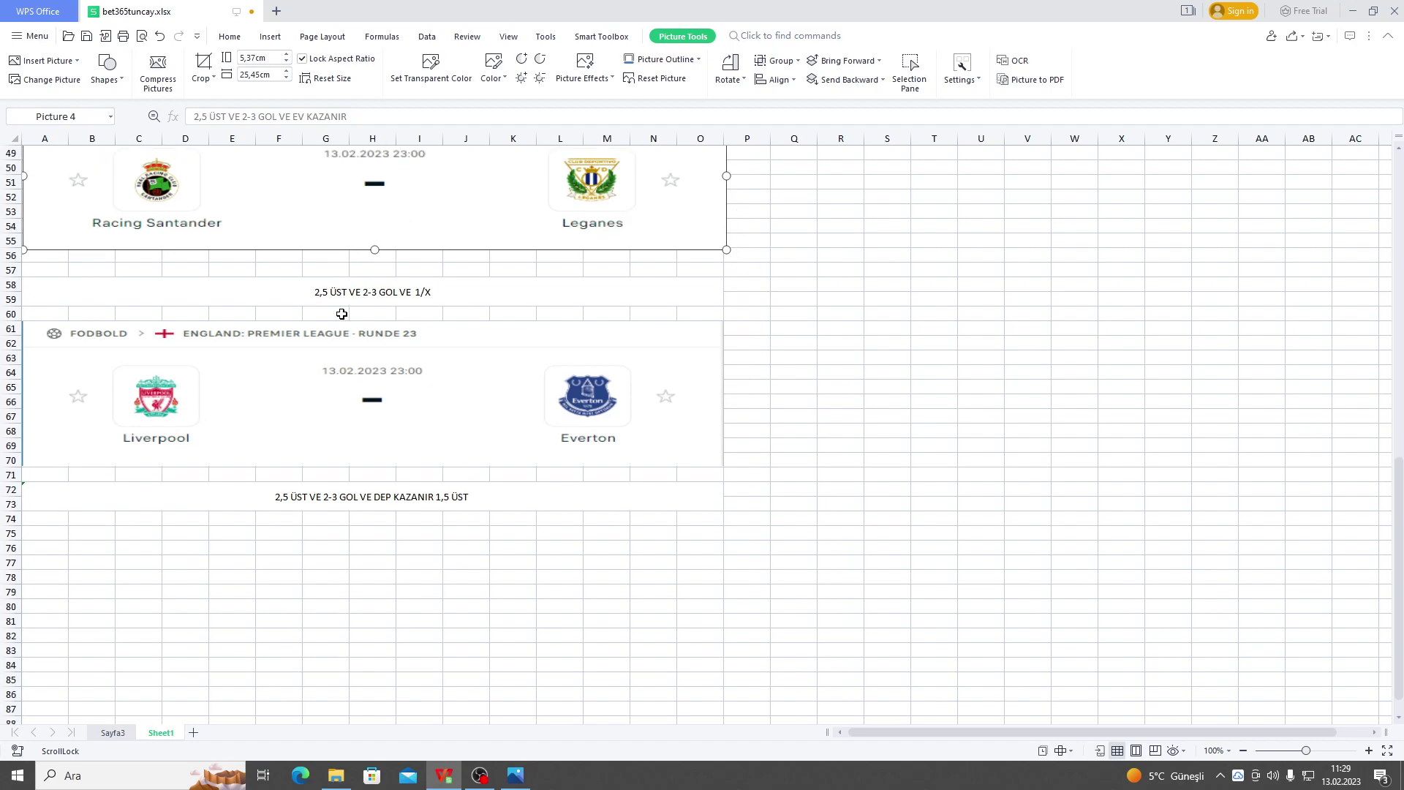
Check the Liverpool–Everton match picture and its prediction in A72, and return to the mackolik fixture image.
left_click(231, 382)
left_click(285, 504)
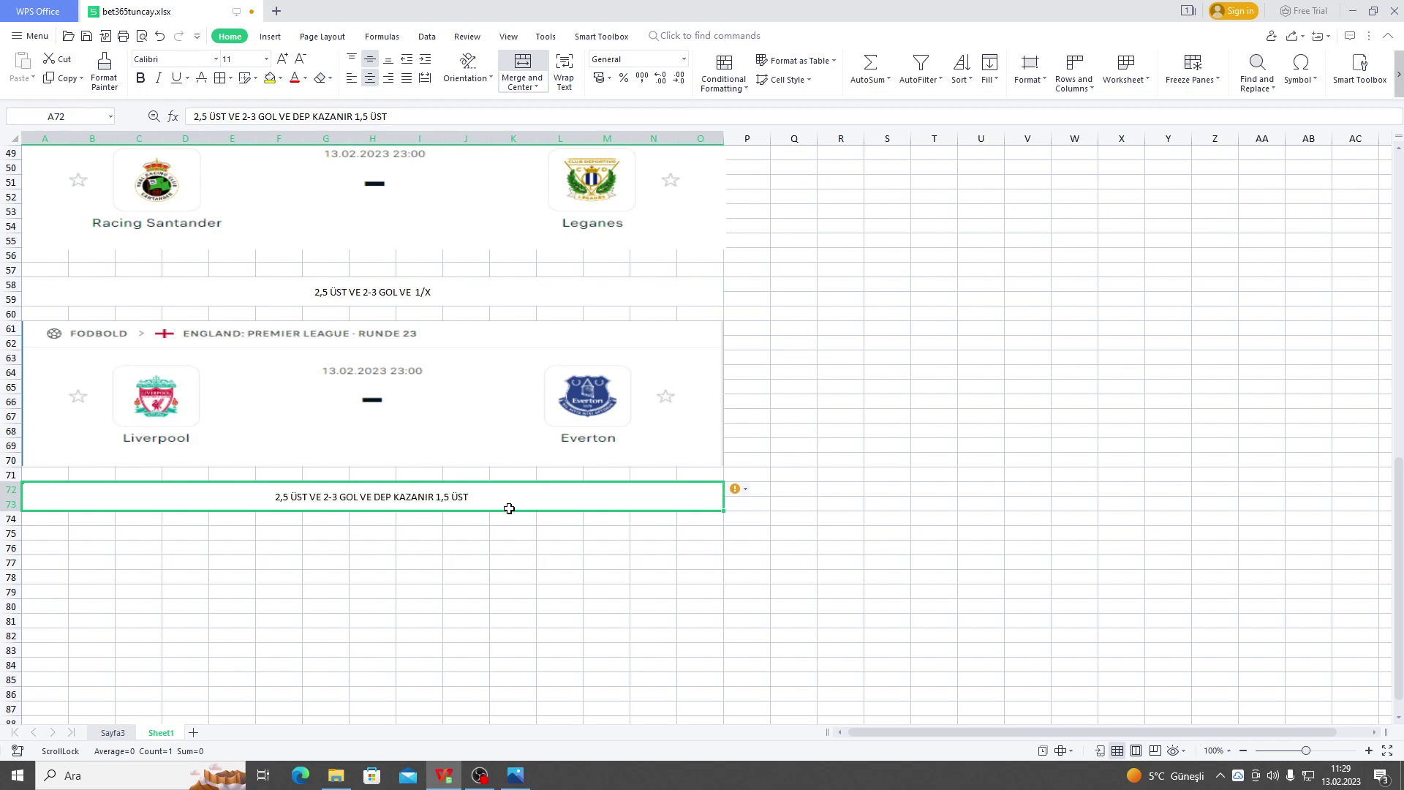
scroll(520, 492, "down", 3)
scroll(519, 492, "up", 19)
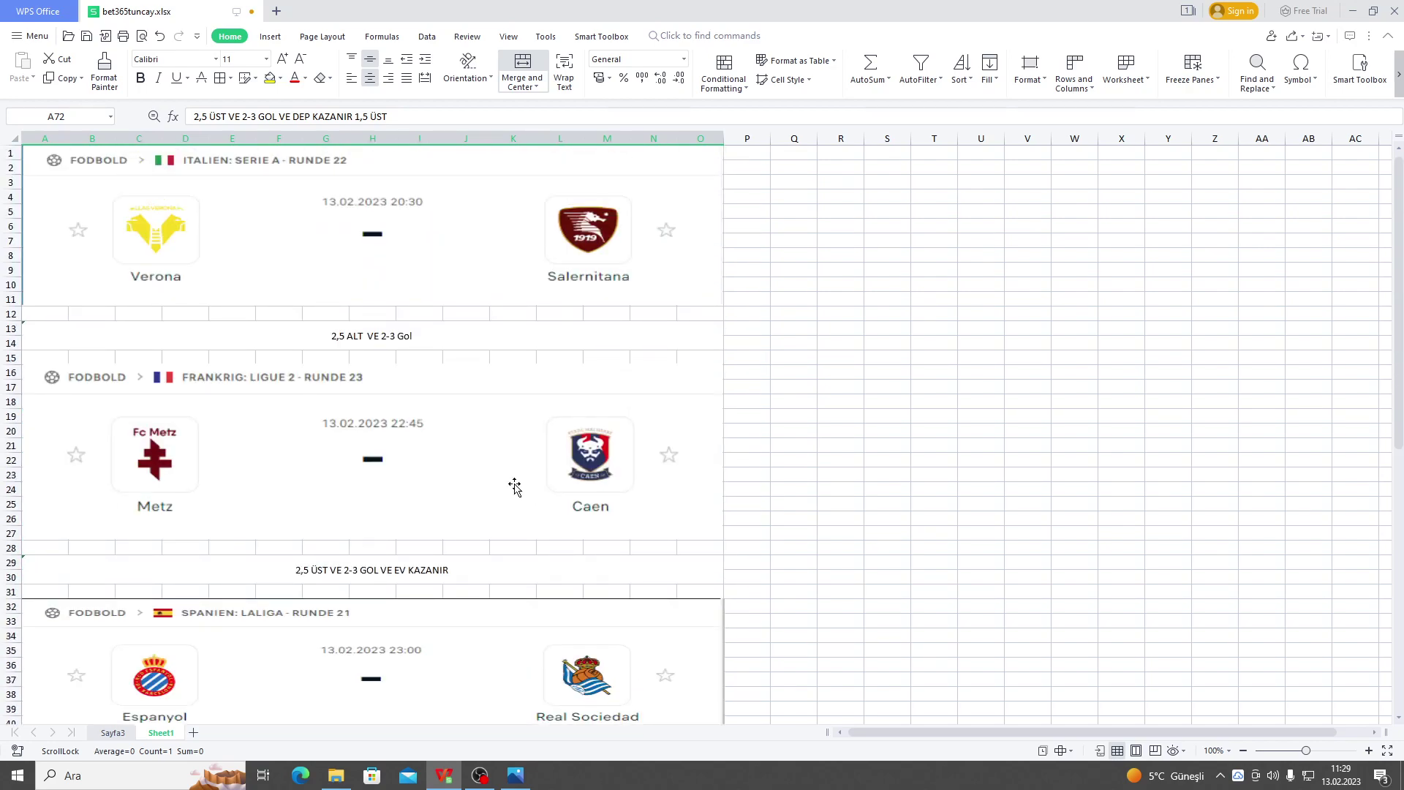
left_click(1352, 11)
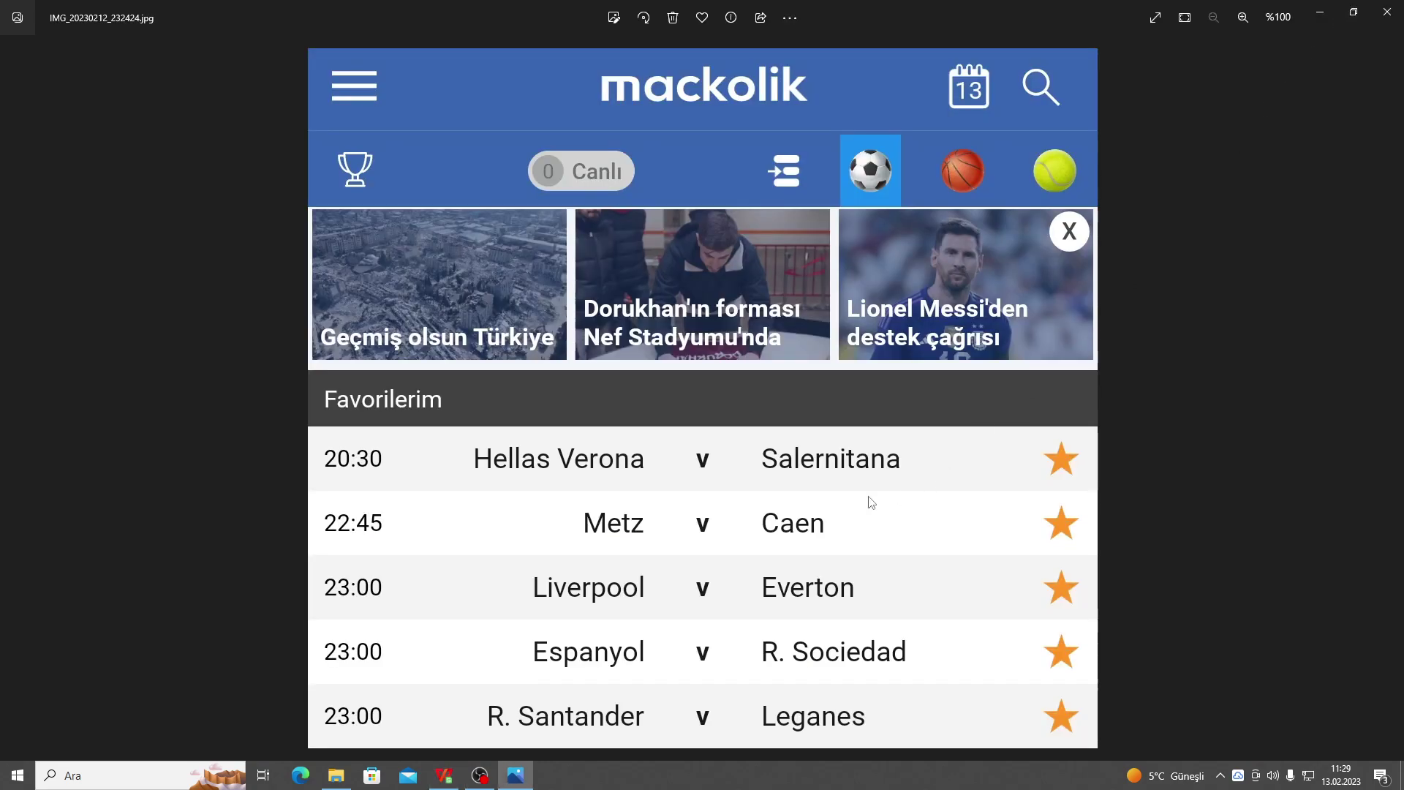